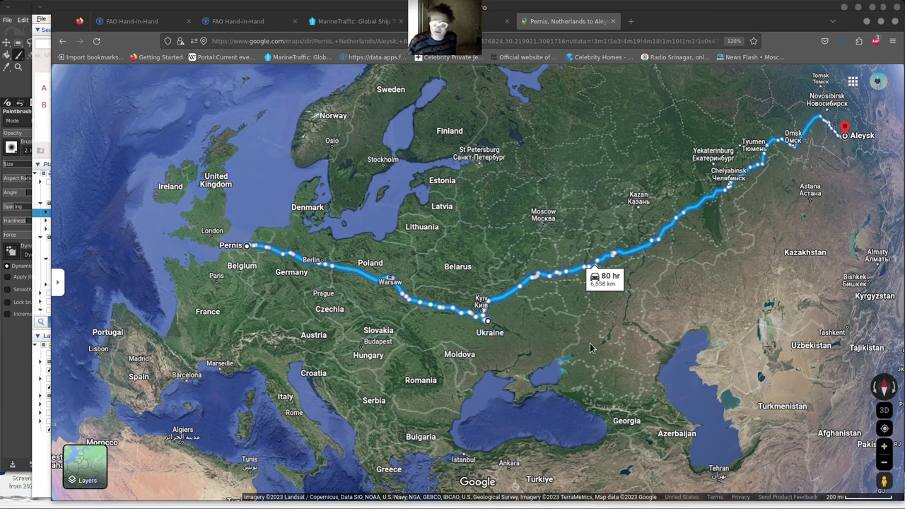
# - Switch from the Pernis–Aleysk route map to the FAO Hand-in-Hand map and examine its coloured data layer worldwide
pyautogui.moveTo(672, 328); pyautogui.dragTo(559, 341)
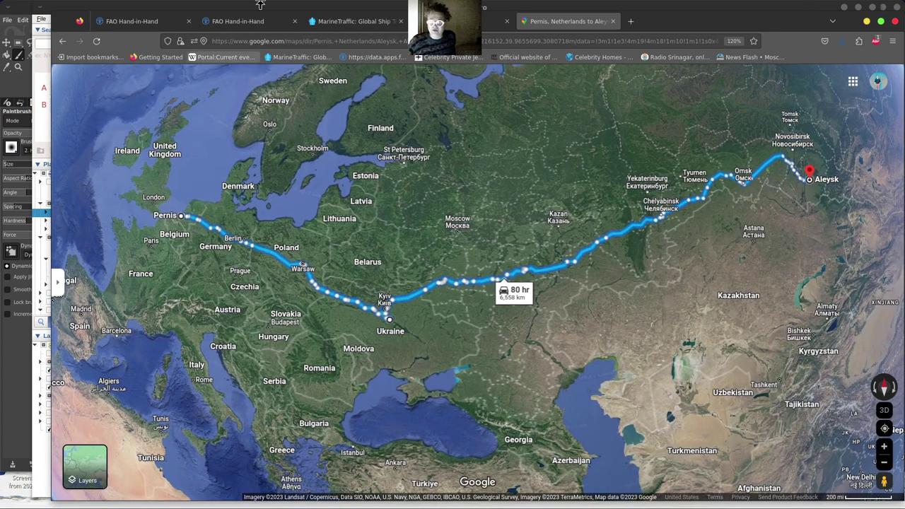
pyautogui.click(244, 21)
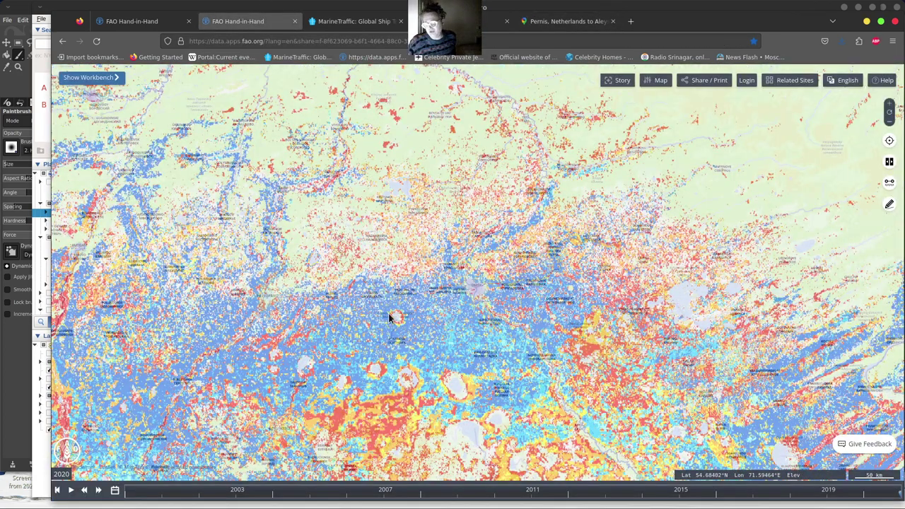
pyautogui.click(160, 24)
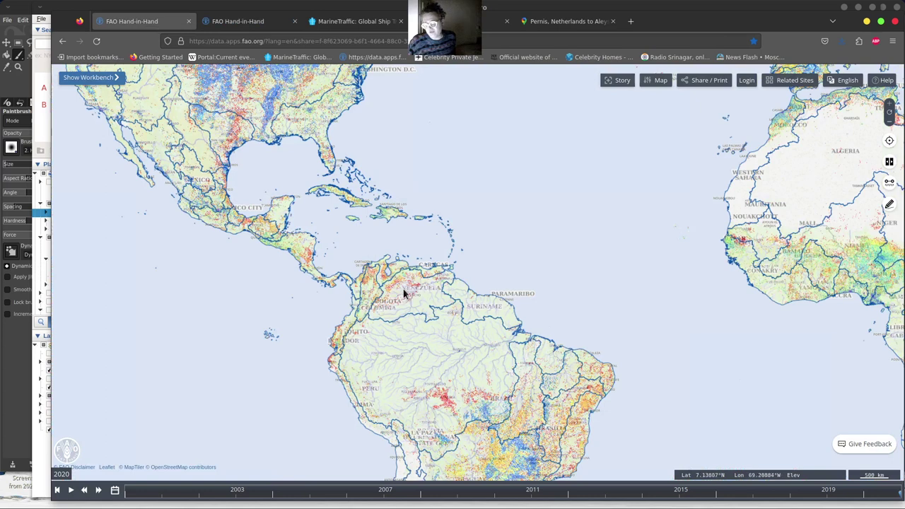
pyautogui.scroll(-3, 403, 286)
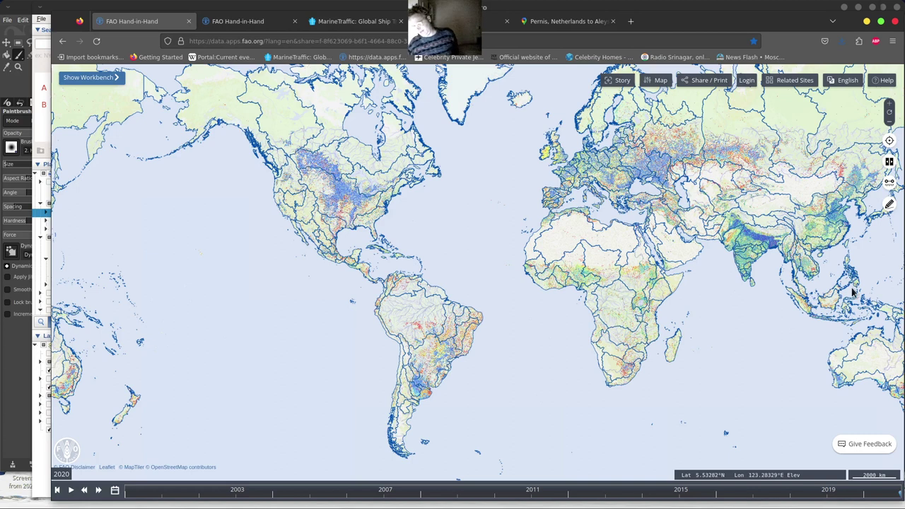
pyautogui.moveTo(733, 293); pyautogui.dragTo(657, 278)
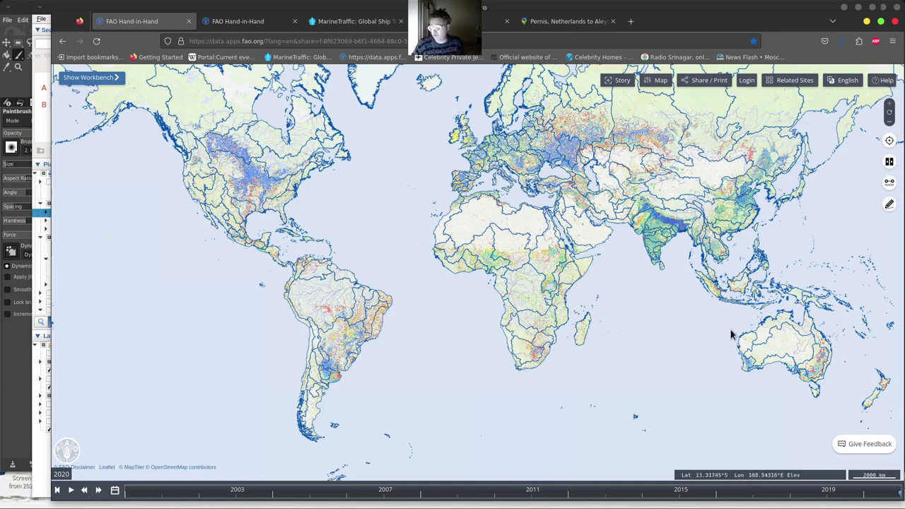
pyautogui.scroll(-1, 693, 343)
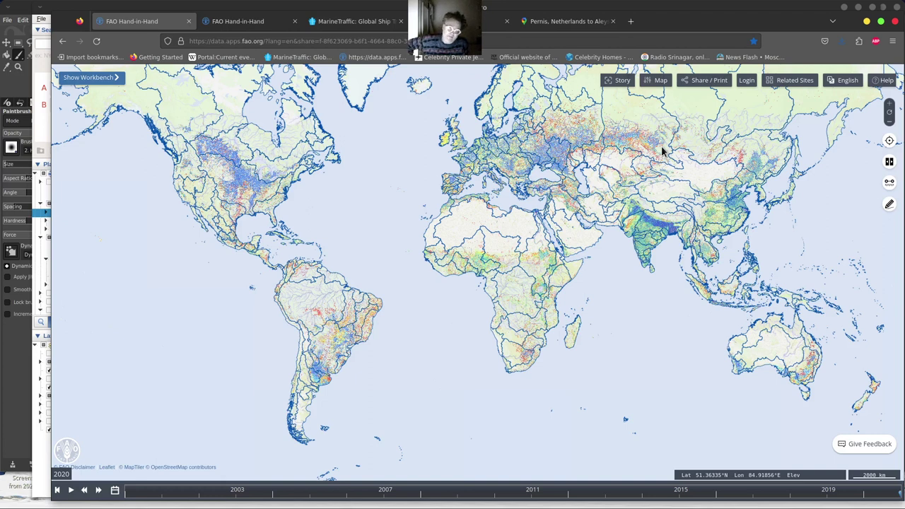
# - Return to the Pernis–Aleysk route in Google Maps and examine the terrain south of Aleysk across Kazakhstan, Central Asia and Xinjiang
pyautogui.click(552, 26)
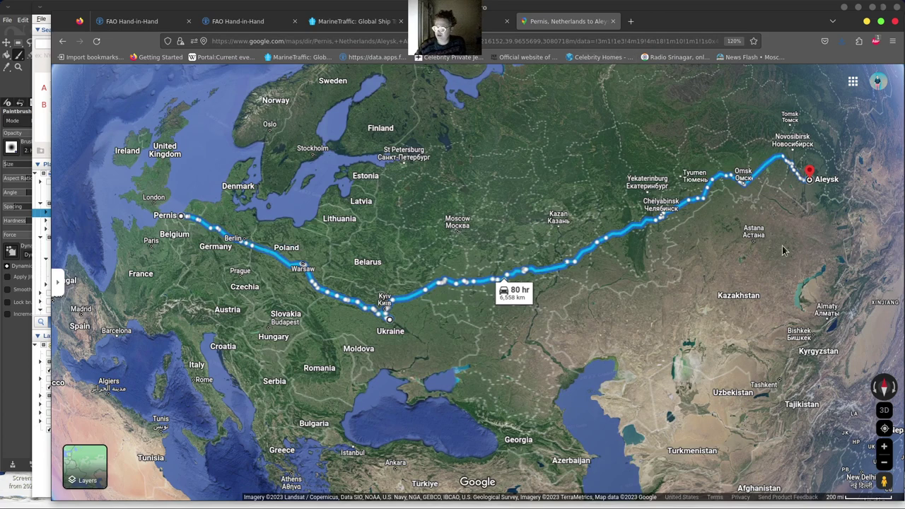
pyautogui.moveTo(785, 252); pyautogui.dragTo(455, 199)
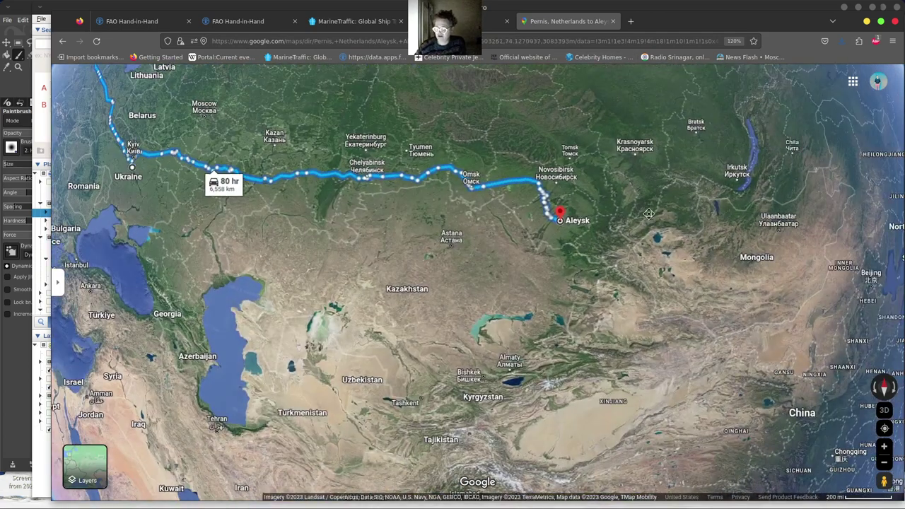
pyautogui.press('Down')
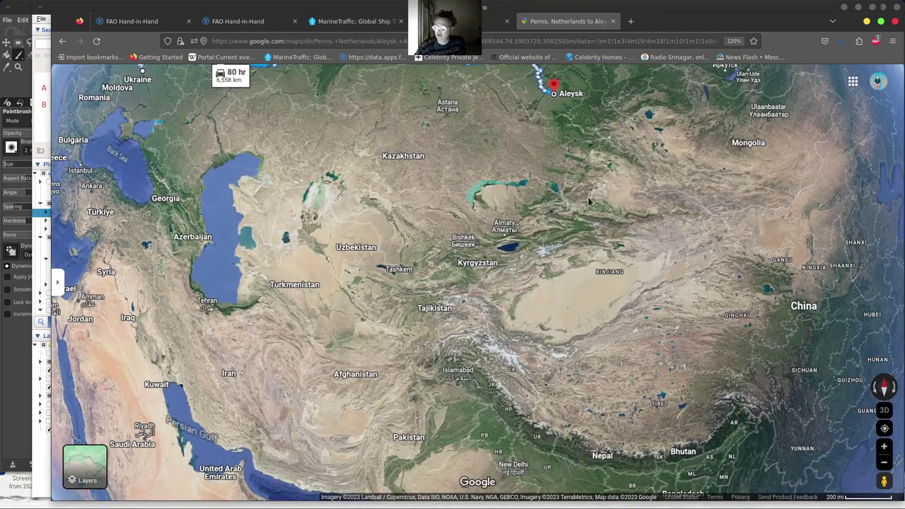
pyautogui.press('Up')
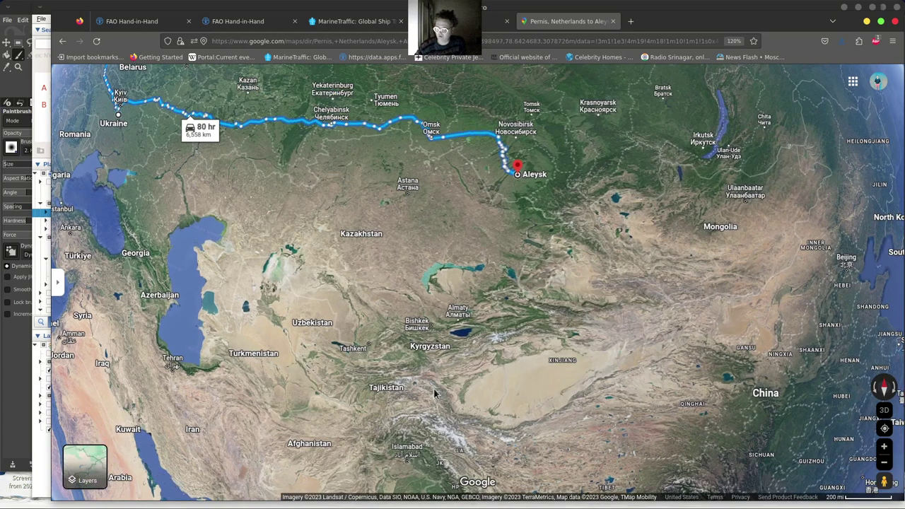
pyautogui.press('Down')
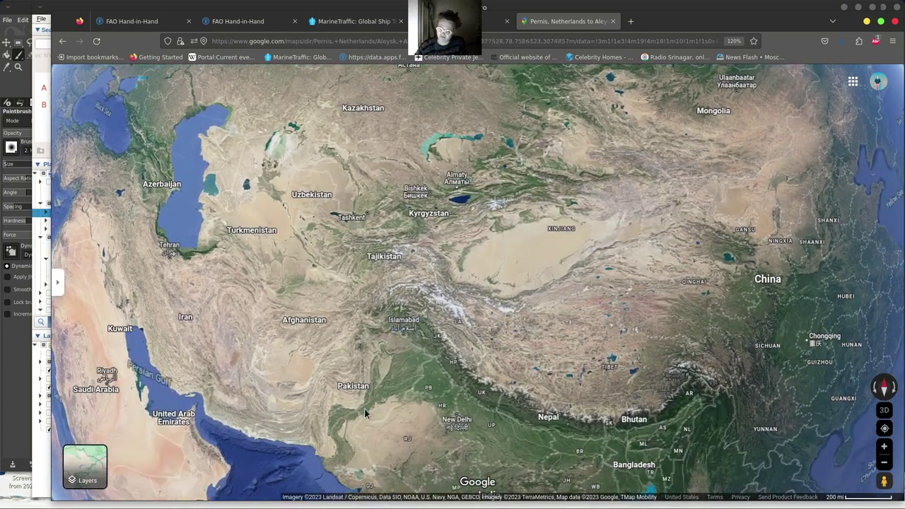
pyautogui.press('Up')
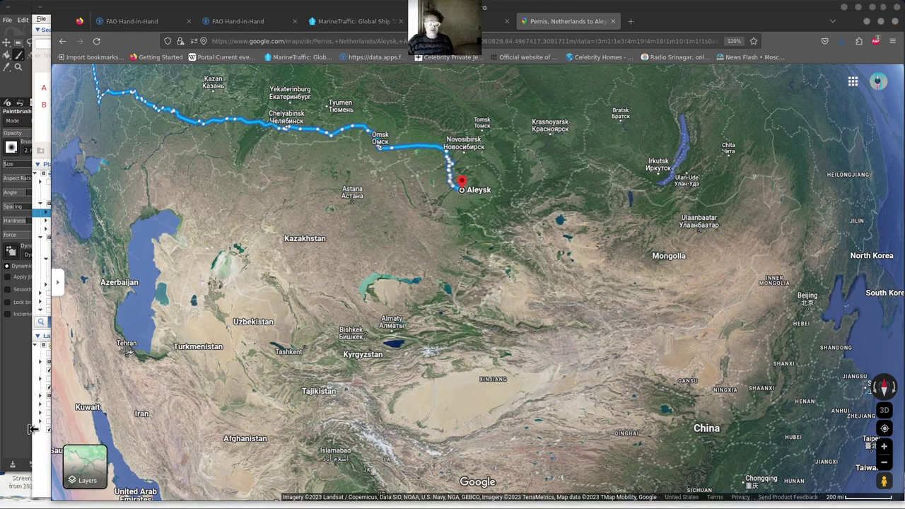
pyautogui.moveTo(470, 272); pyautogui.dragTo(549, 254)
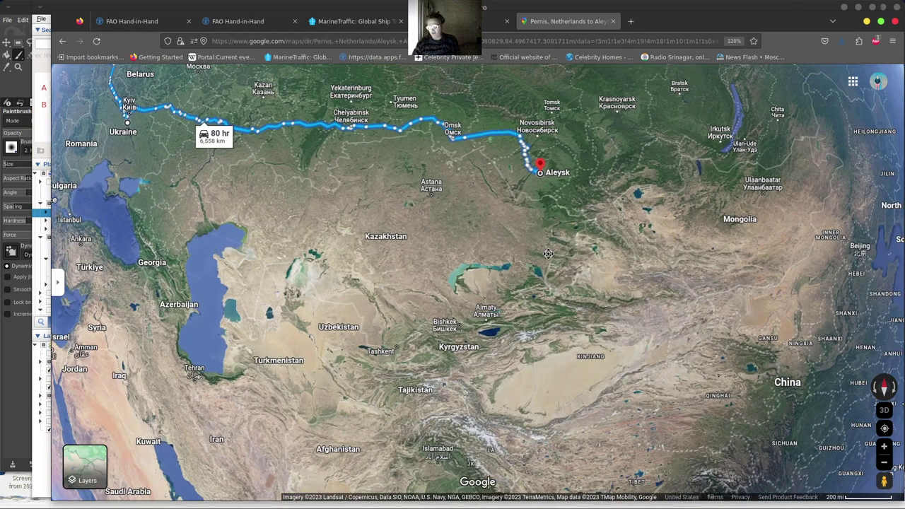
pyautogui.moveTo(573, 348); pyautogui.dragTo(491, 293)
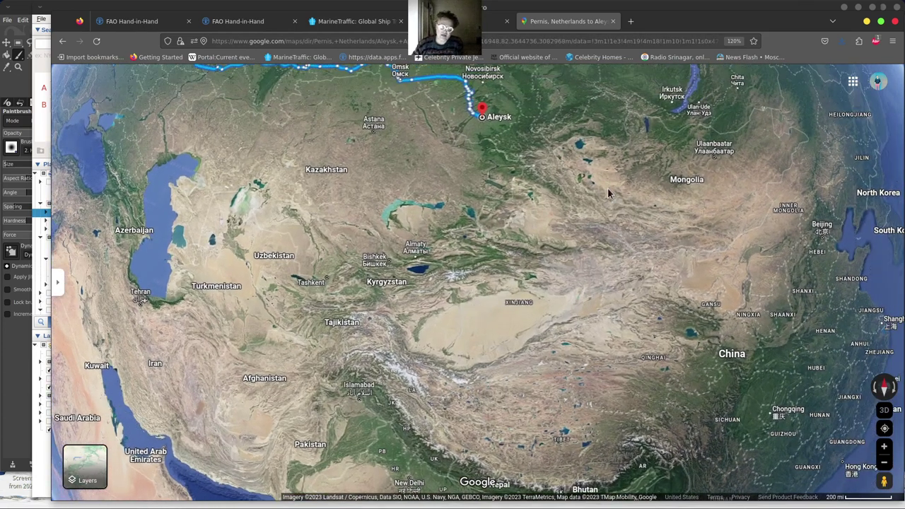
# - Examine the satellite map from the Tibetan Plateau down to India, Sri Lanka and the Bay of Bengal
pyautogui.moveTo(610, 429); pyautogui.dragTo(536, 300)
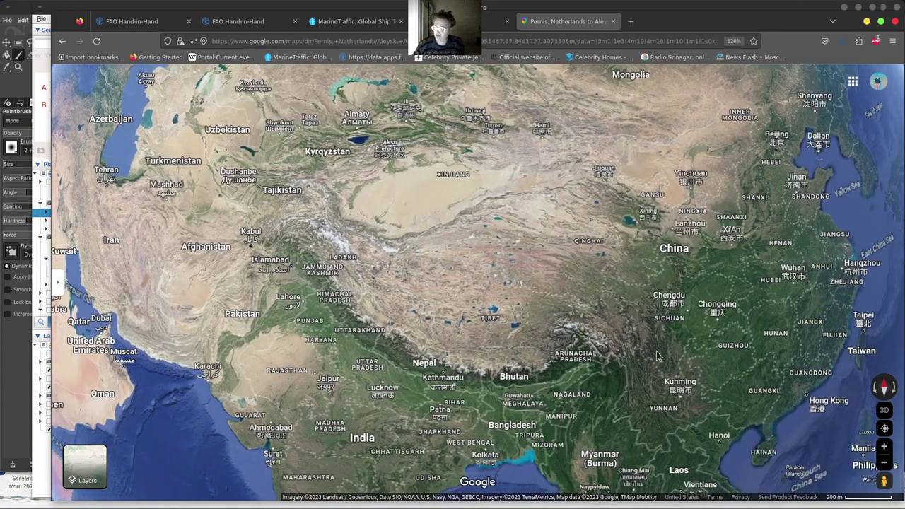
pyautogui.moveTo(645, 321); pyautogui.dragTo(632, 283)
pyautogui.moveTo(562, 362); pyautogui.dragTo(593, 230)
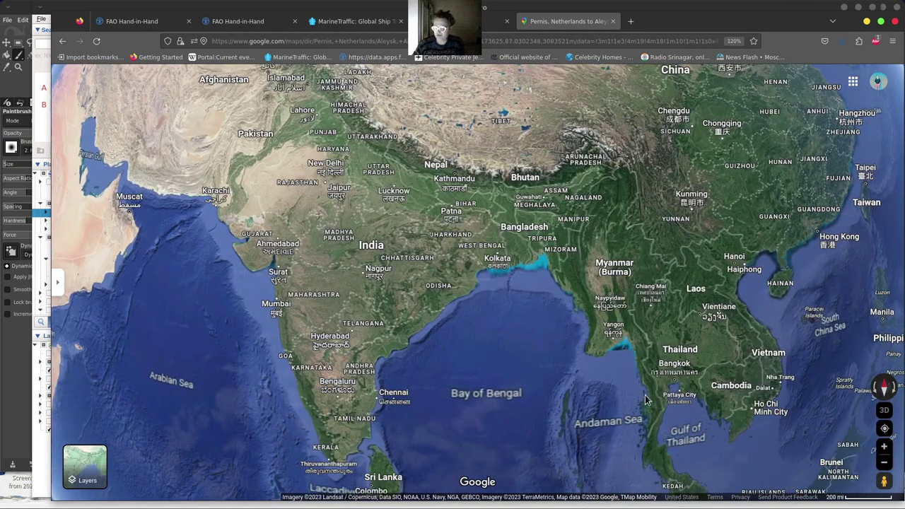
pyautogui.moveTo(646, 402); pyautogui.dragTo(606, 338)
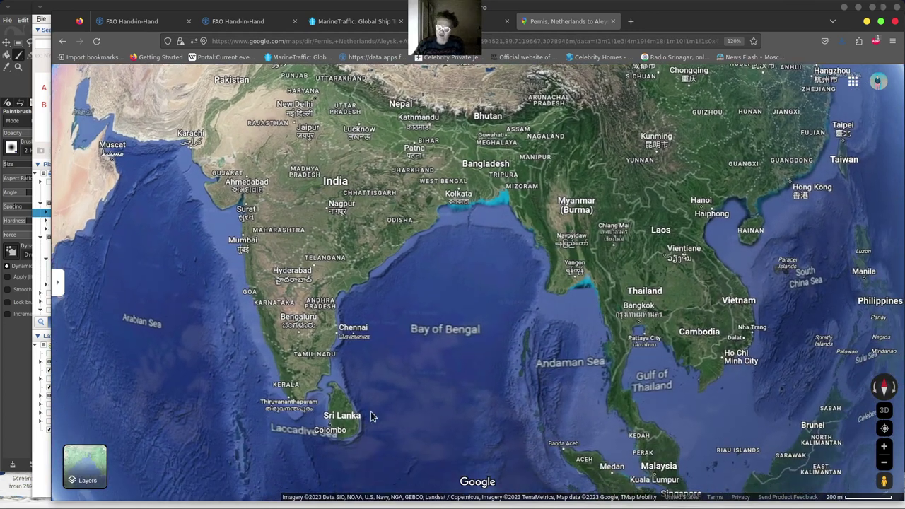
pyautogui.moveTo(394, 404); pyautogui.dragTo(530, 396)
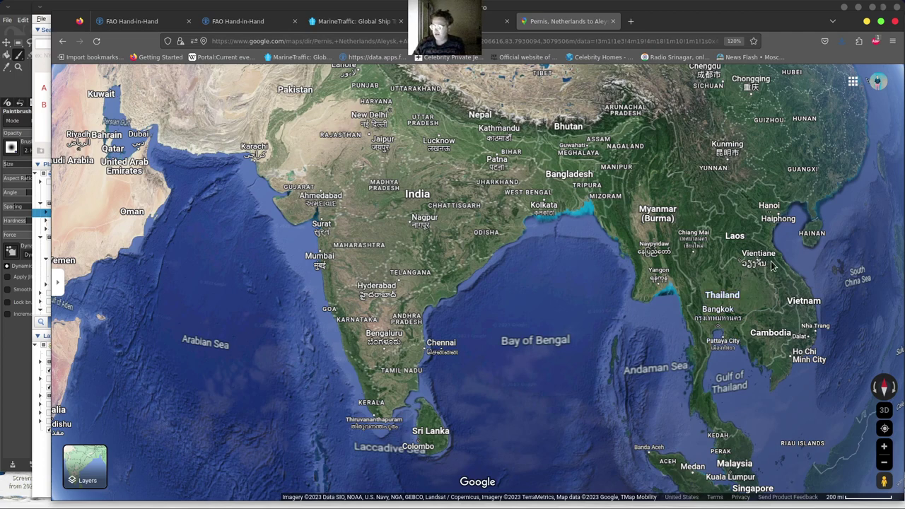
# - Inspect eastern China and its coast, continuing down to the South China Sea and the Gulf of Thailand
pyautogui.moveTo(772, 265); pyautogui.dragTo(573, 337)
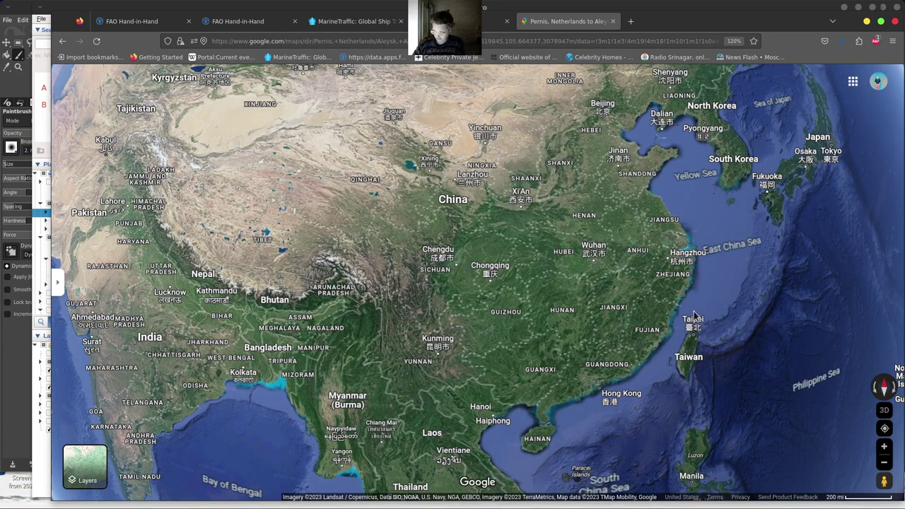
pyautogui.moveTo(716, 319); pyautogui.dragTo(740, 192)
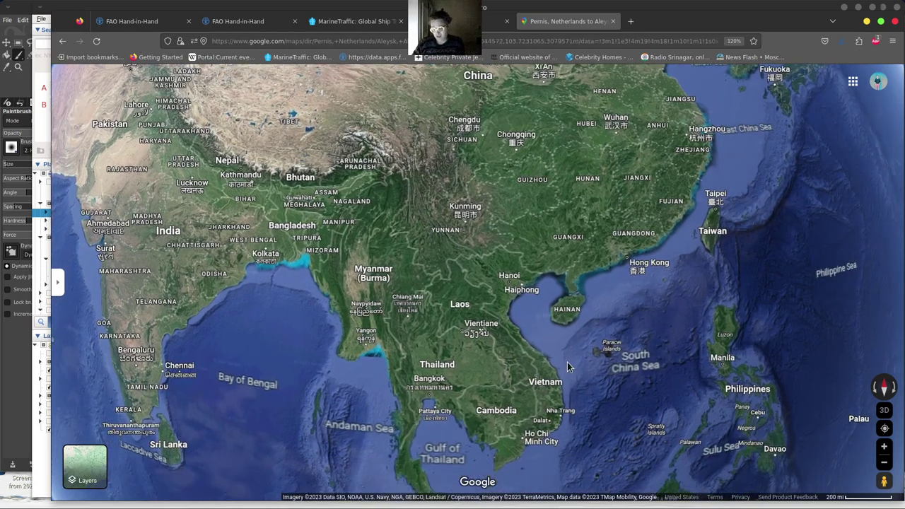
pyautogui.moveTo(608, 320); pyautogui.dragTo(693, 205)
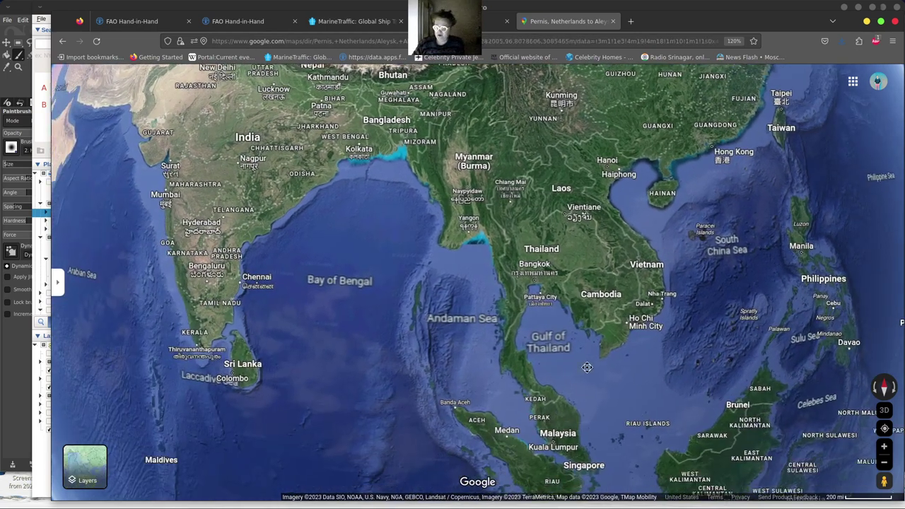
pyautogui.moveTo(529, 397); pyautogui.dragTo(571, 326)
# - Examine the Arabian Peninsula and North Africa on the satellite map, widening to a globe view of the whole African continent
pyautogui.moveTo(212, 247); pyautogui.dragTo(480, 354)
pyautogui.moveTo(202, 271); pyautogui.dragTo(307, 303)
pyautogui.moveTo(220, 230); pyautogui.dragTo(462, 324)
pyautogui.moveTo(160, 346); pyautogui.dragTo(485, 303)
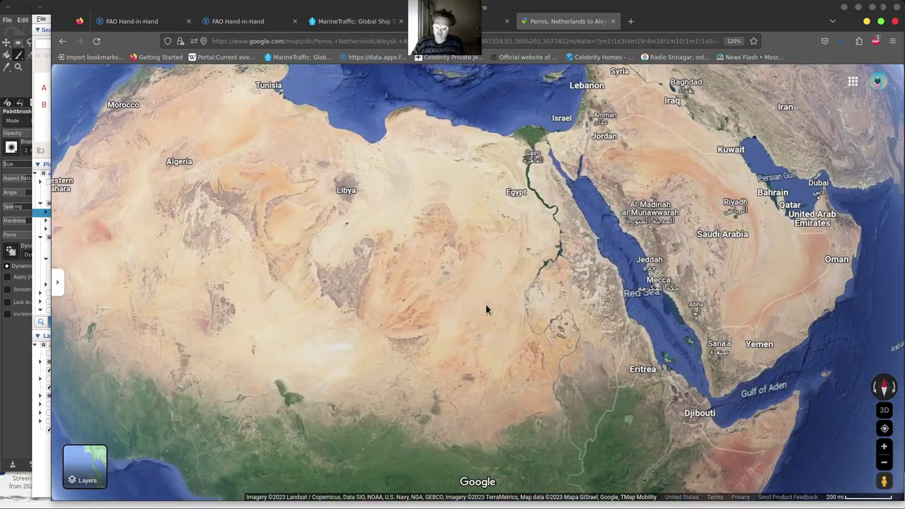
pyautogui.scroll(-3, 377, 336)
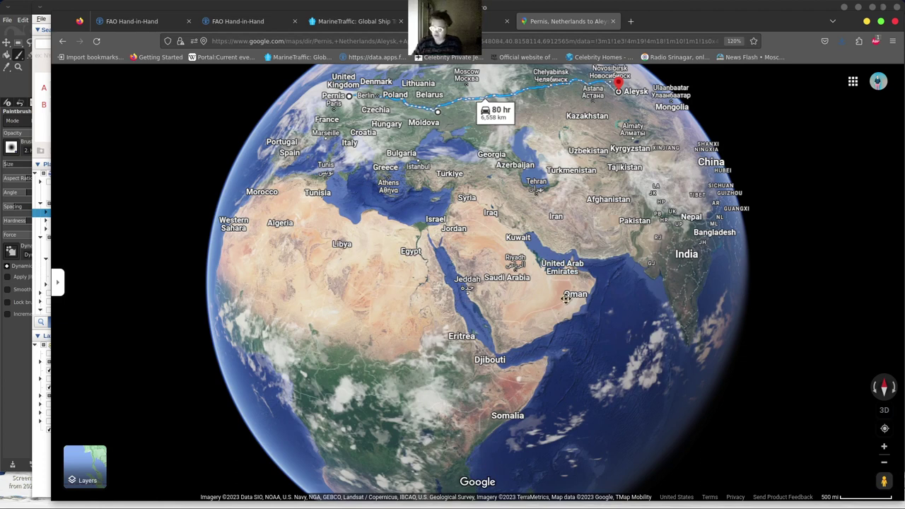
pyautogui.moveTo(546, 368); pyautogui.dragTo(575, 248)
pyautogui.moveTo(402, 354); pyautogui.dragTo(490, 266)
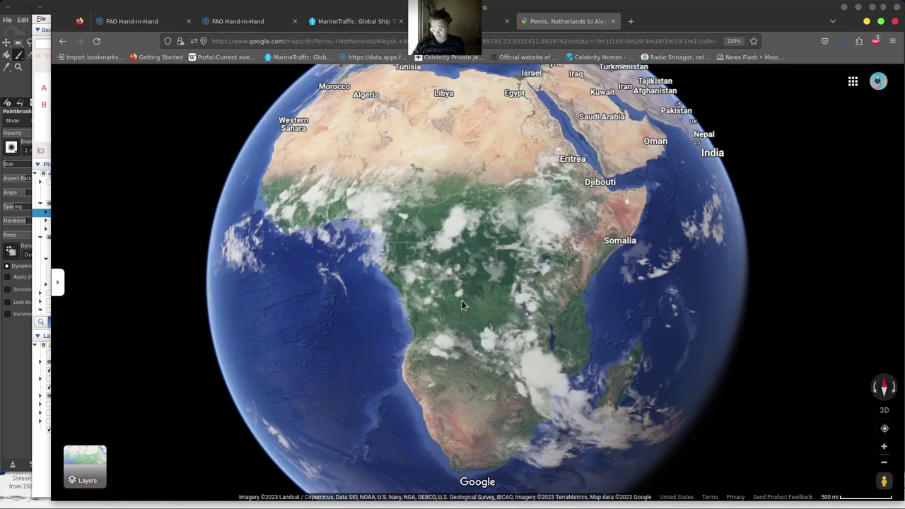
pyautogui.moveTo(473, 304); pyautogui.dragTo(549, 313)
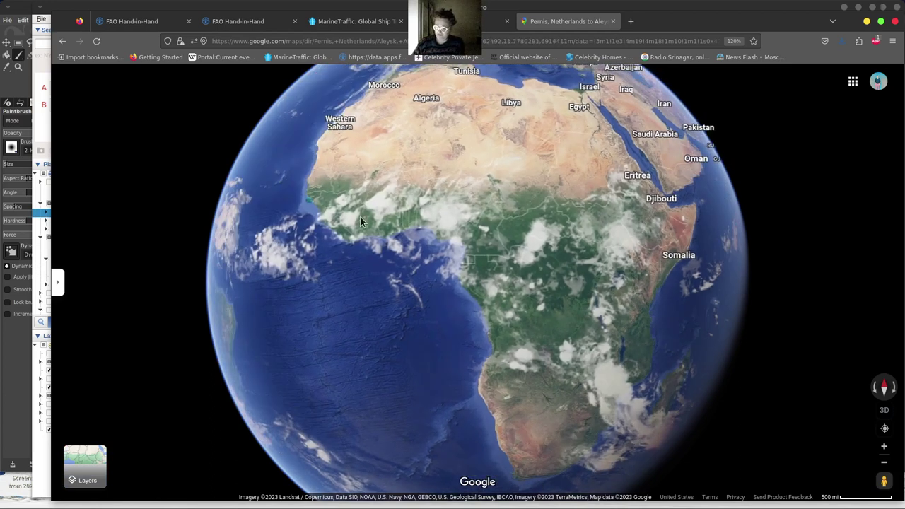
# - Inspect West and Central Africa around the Gulf of Guinea and the southern edge of the Sahara
pyautogui.scroll(2, 439, 268)
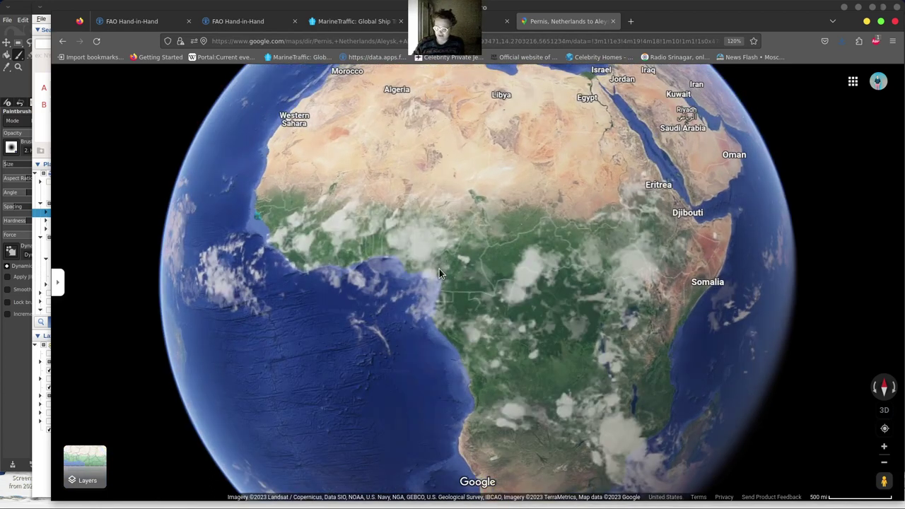
pyautogui.scroll(3, 439, 268)
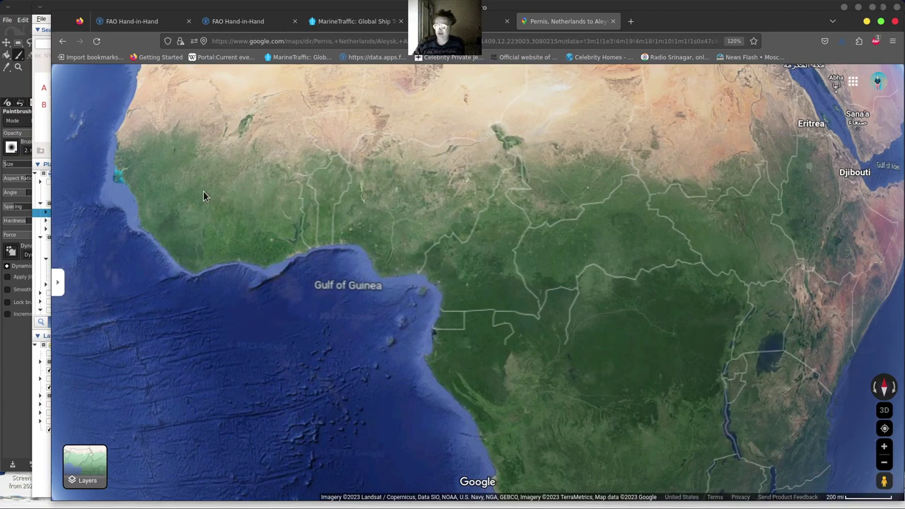
pyautogui.moveTo(582, 373); pyautogui.dragTo(549, 329)
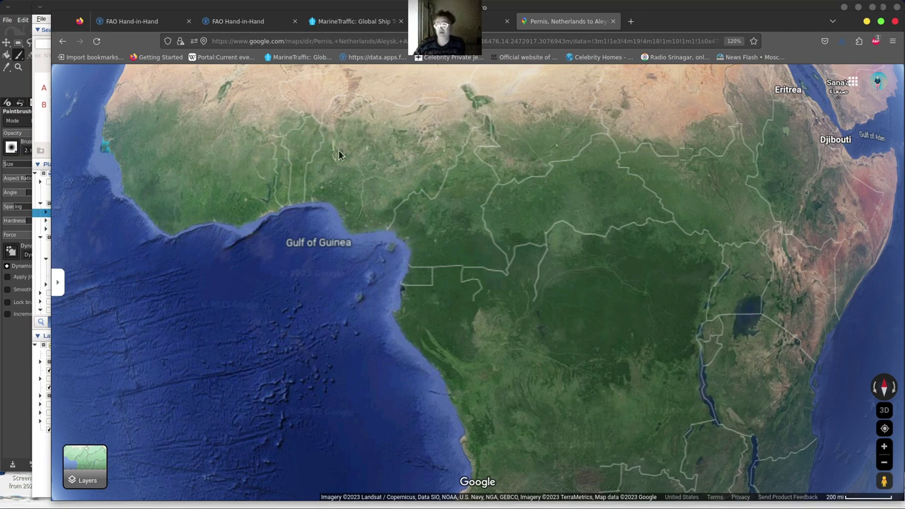
pyautogui.moveTo(463, 155); pyautogui.dragTo(468, 213)
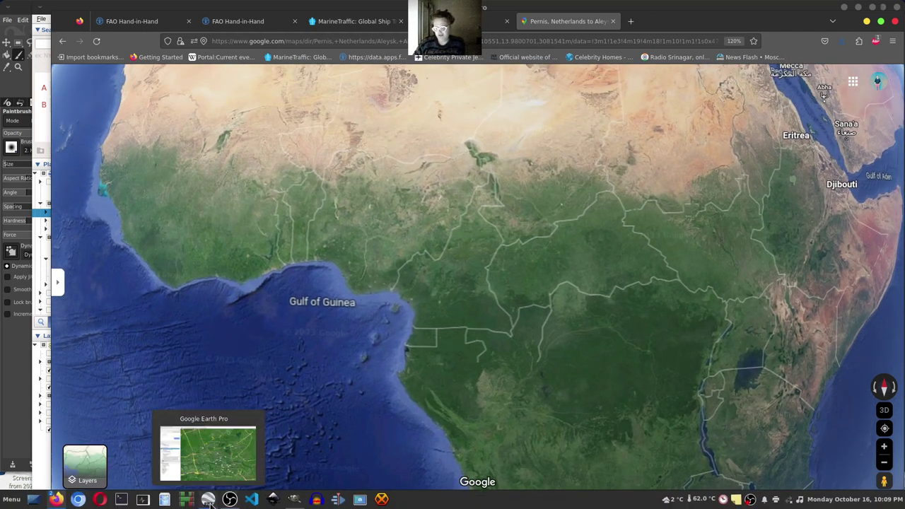
# - Switch to Google Earth Pro and examine the Köppen climate overlay from Rotterdam out to Europe, the Mediterranean and North Africa
pyautogui.click(208, 501)
pyautogui.click(535, 266)
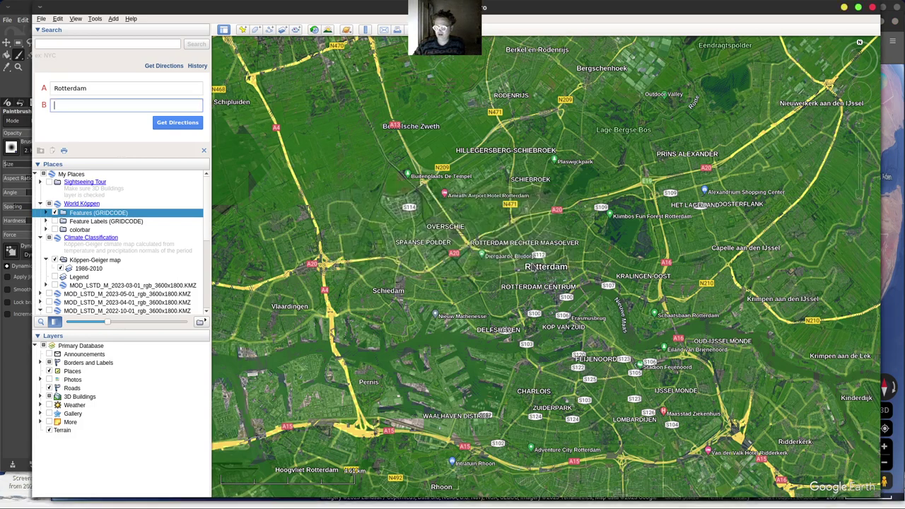
pyautogui.scroll(-5, 482, 304)
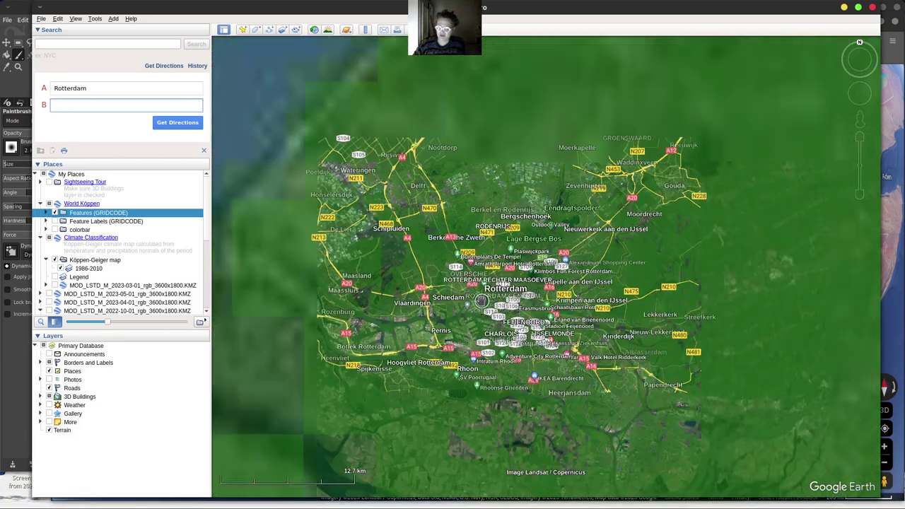
pyautogui.scroll(-5, 482, 301)
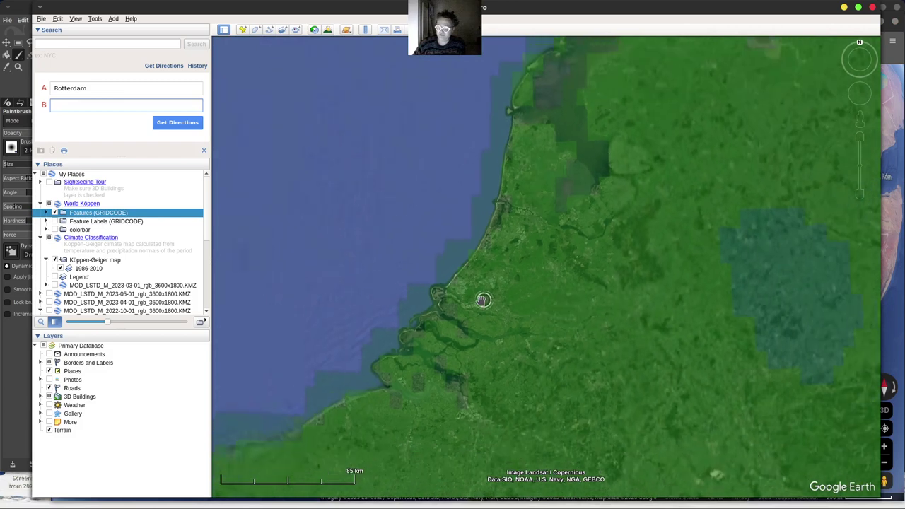
pyautogui.scroll(-5, 484, 298)
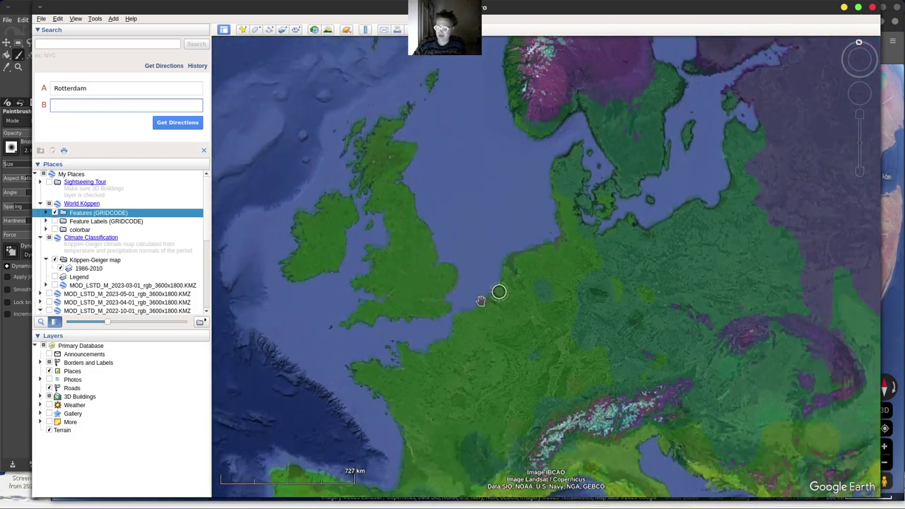
pyautogui.moveTo(508, 376); pyautogui.dragTo(472, 244)
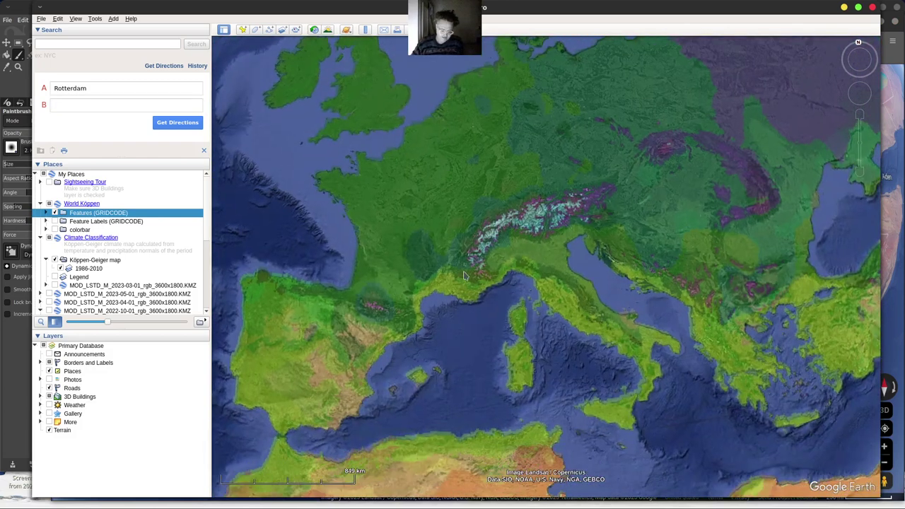
pyautogui.scroll(-5, 477, 305)
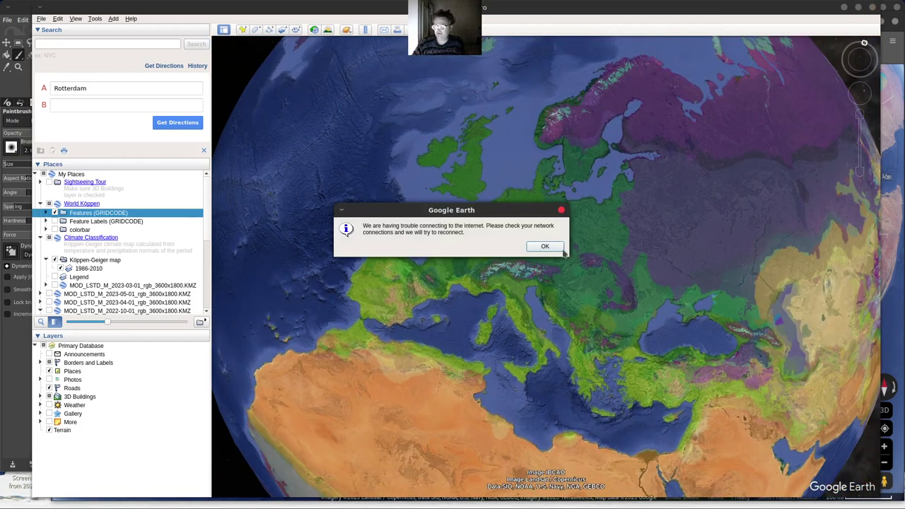
# - Dismiss the connection notice and examine the Köppen zones from Eastern Europe and the Black Sea to Central Asia
pyautogui.press('Return')
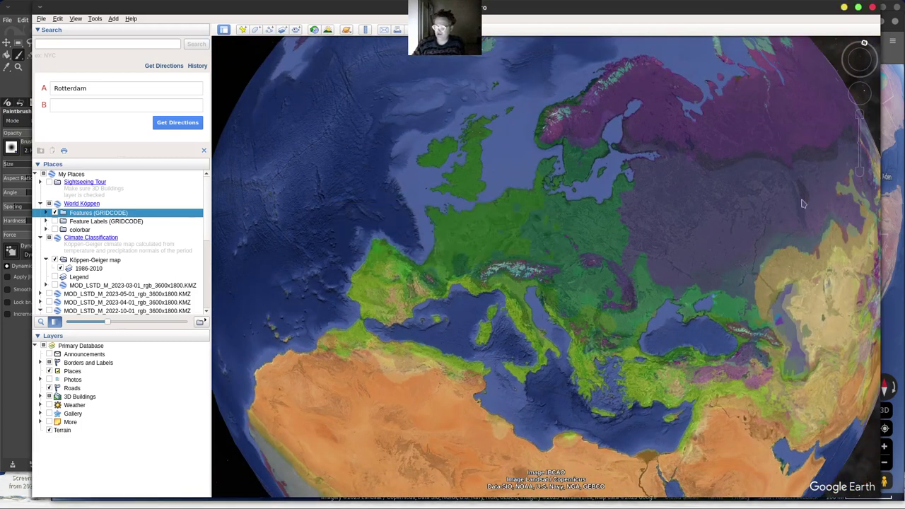
pyautogui.moveTo(803, 204); pyautogui.dragTo(692, 203)
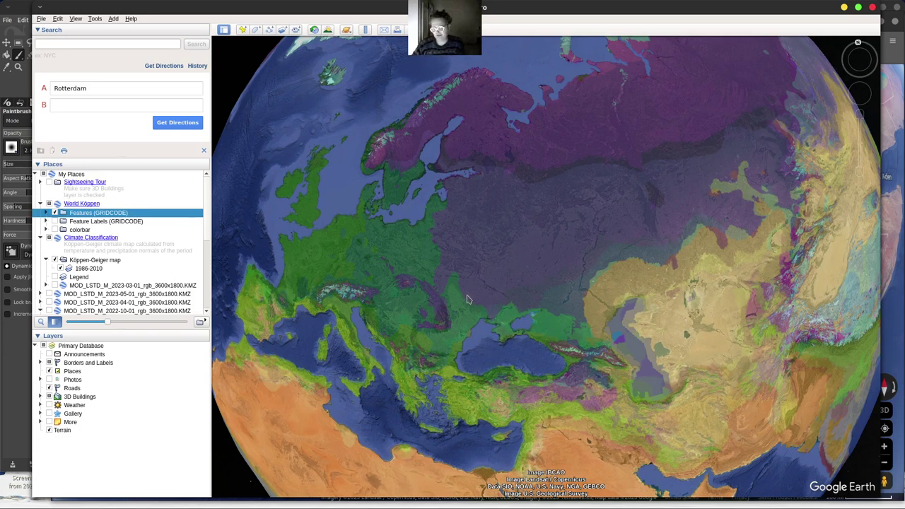
pyautogui.moveTo(469, 300); pyautogui.dragTo(507, 252)
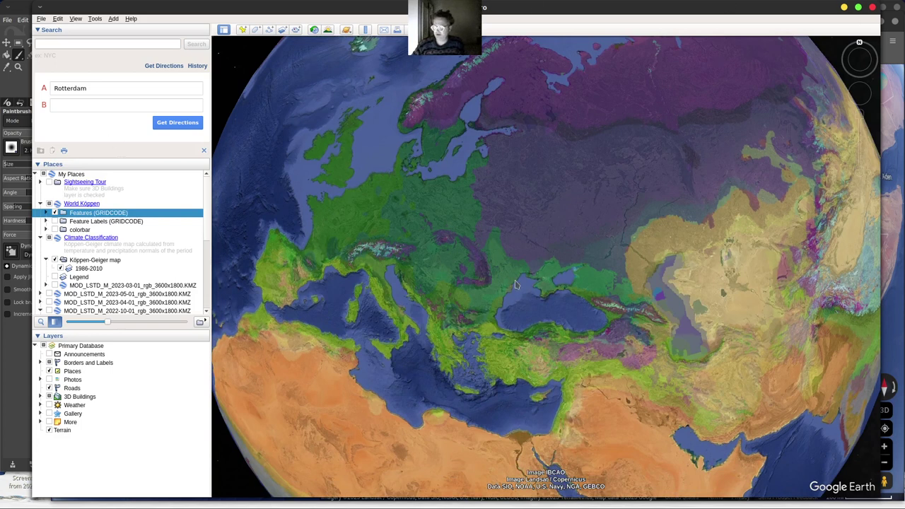
# - Examine the climate zones of the whole African continent, from the Sahara through the Congo Basin to southern Africa
pyautogui.scroll(-5, 515, 285)
pyautogui.moveTo(480, 301); pyautogui.dragTo(513, 122)
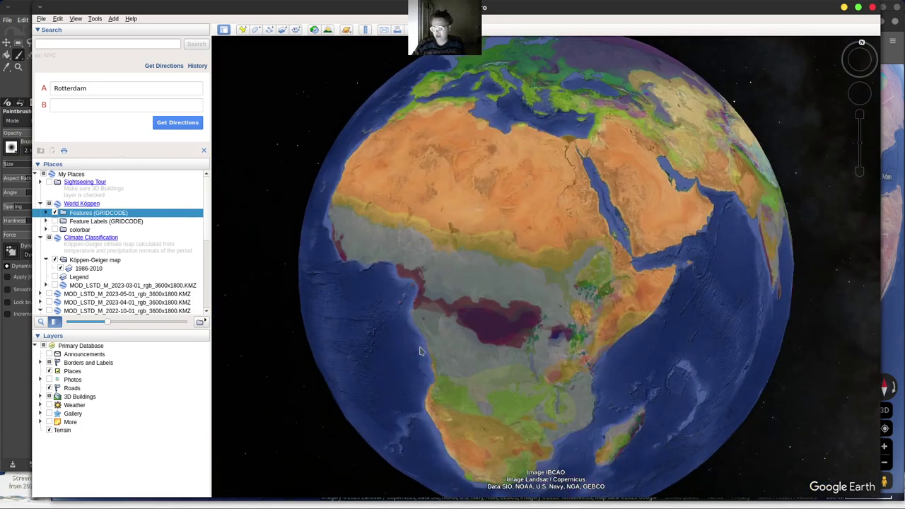
pyautogui.moveTo(420, 351); pyautogui.dragTo(445, 209)
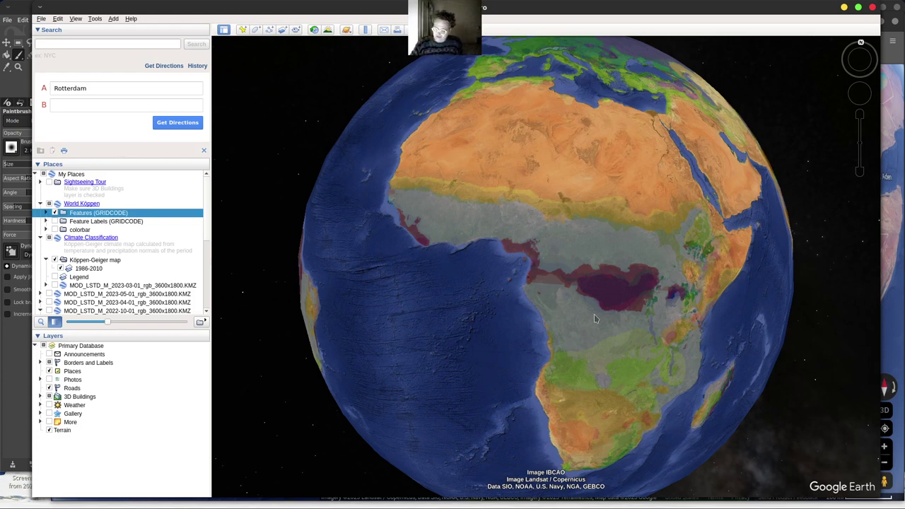
pyautogui.moveTo(599, 254); pyautogui.dragTo(550, 205)
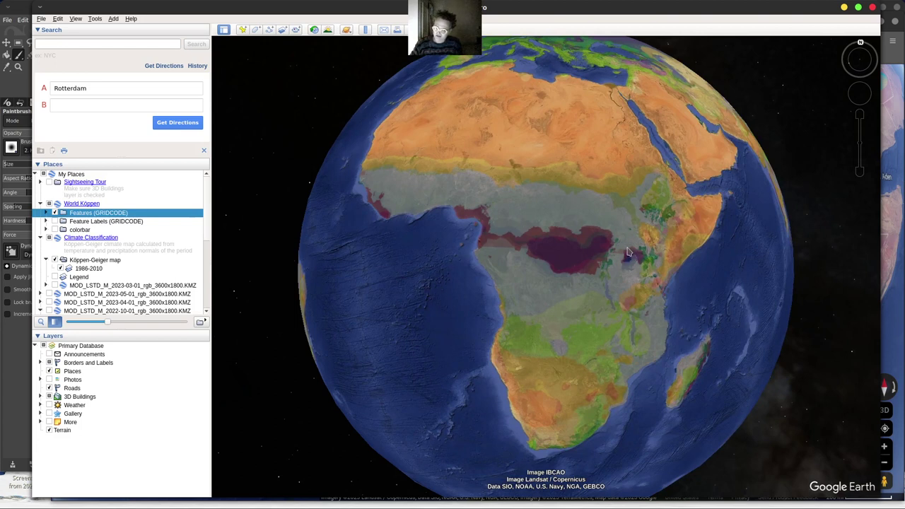
pyautogui.moveTo(644, 281); pyautogui.dragTo(639, 263)
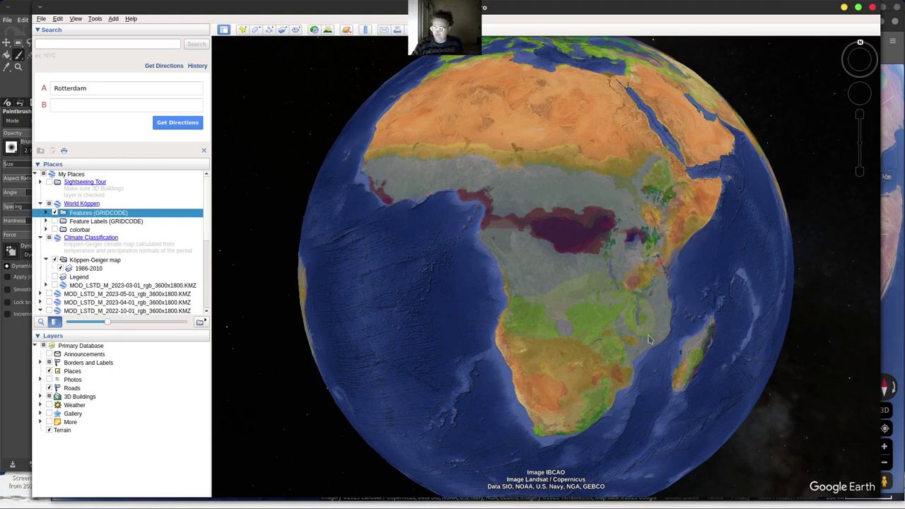
# - Cross the Atlantic and examine the climate zones of South America, including the Amazon and the Andes
pyautogui.moveTo(435, 323); pyautogui.dragTo(685, 338)
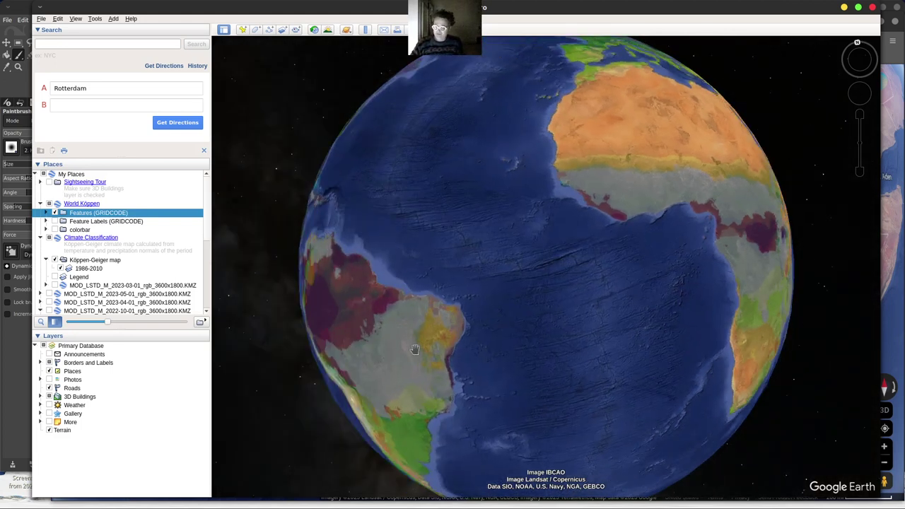
pyautogui.moveTo(416, 349); pyautogui.dragTo(592, 264)
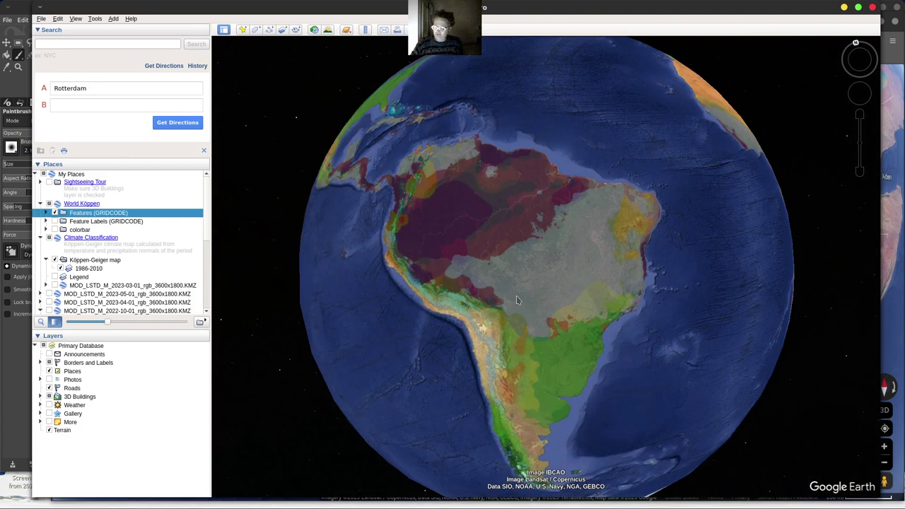
pyautogui.moveTo(517, 300); pyautogui.dragTo(604, 281)
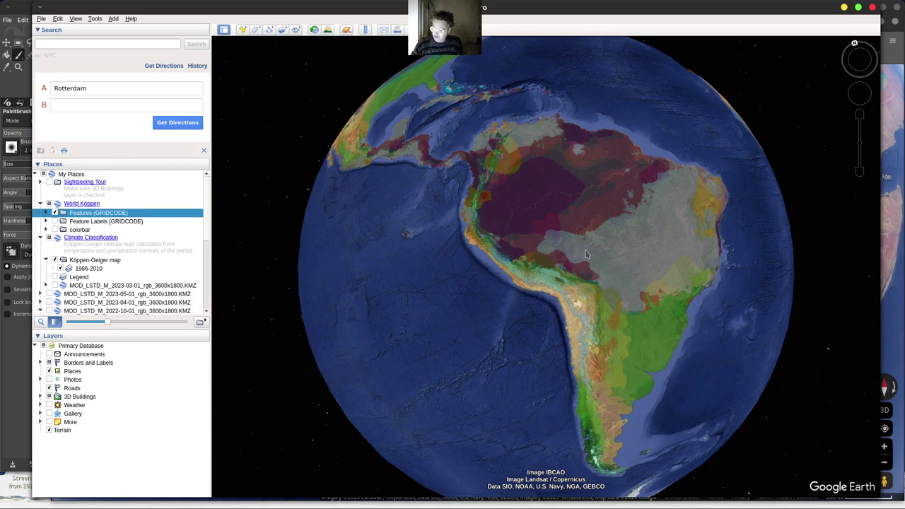
# - Examine the climate zones of Central America, North America and the Caribbean
pyautogui.moveTo(490, 156); pyautogui.dragTo(529, 290)
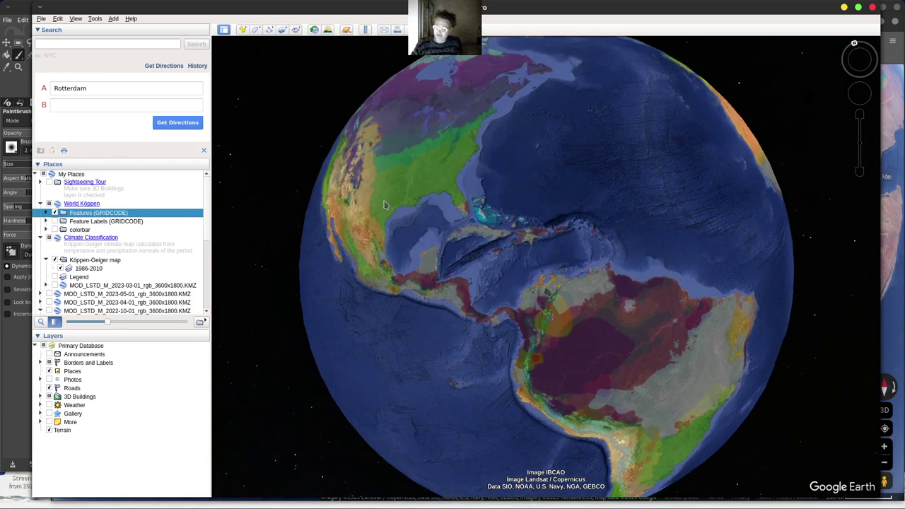
pyautogui.moveTo(398, 183); pyautogui.dragTo(600, 178)
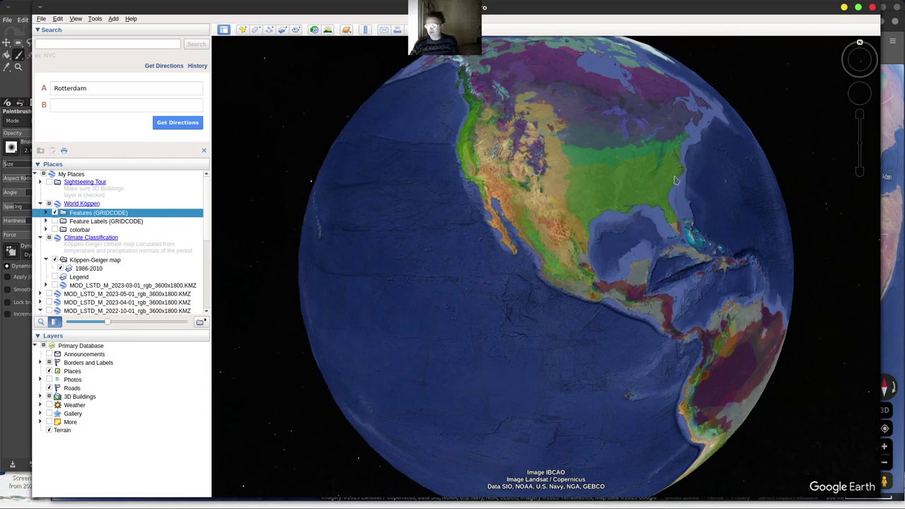
pyautogui.moveTo(681, 170); pyautogui.dragTo(669, 154)
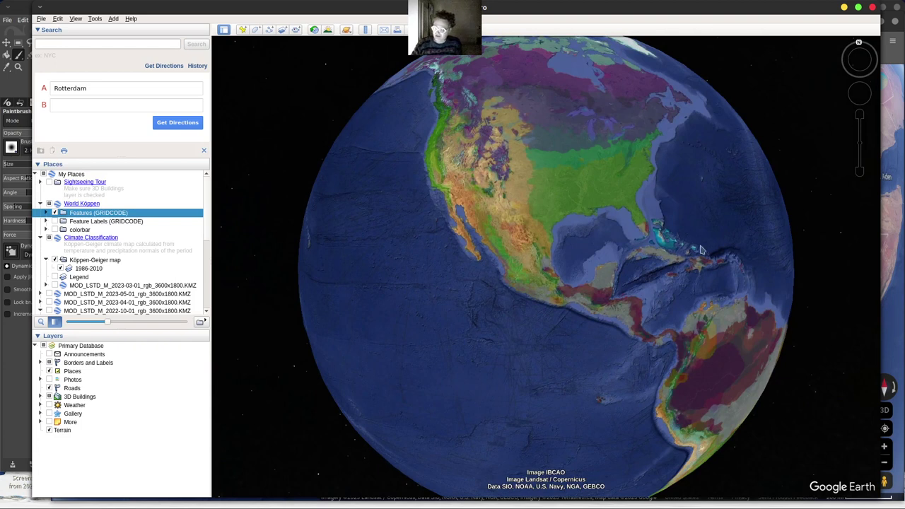
pyautogui.moveTo(702, 249); pyautogui.dragTo(542, 153)
pyautogui.moveTo(594, 264); pyautogui.dragTo(471, 260)
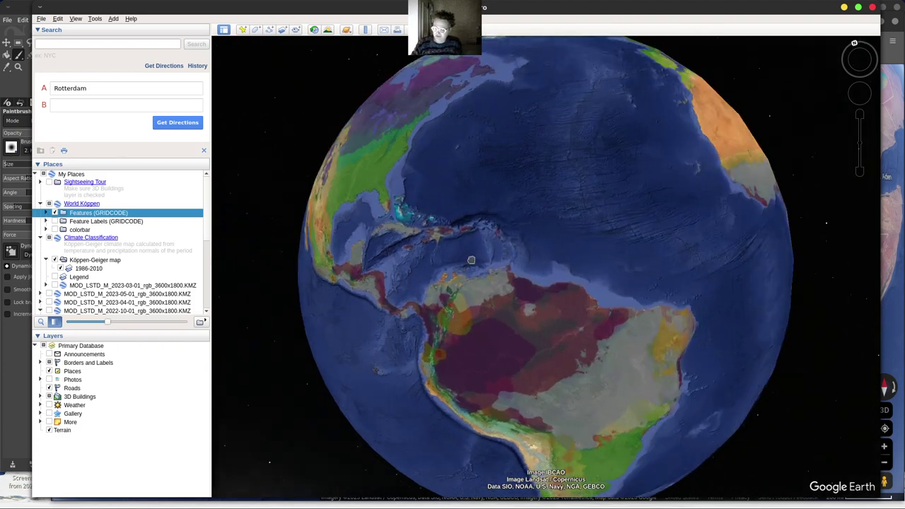
# - Inspect the climate zones around the Indian Ocean, from southern Africa and Madagascar up to Arabia and India
pyautogui.moveTo(687, 299); pyautogui.dragTo(364, 236)
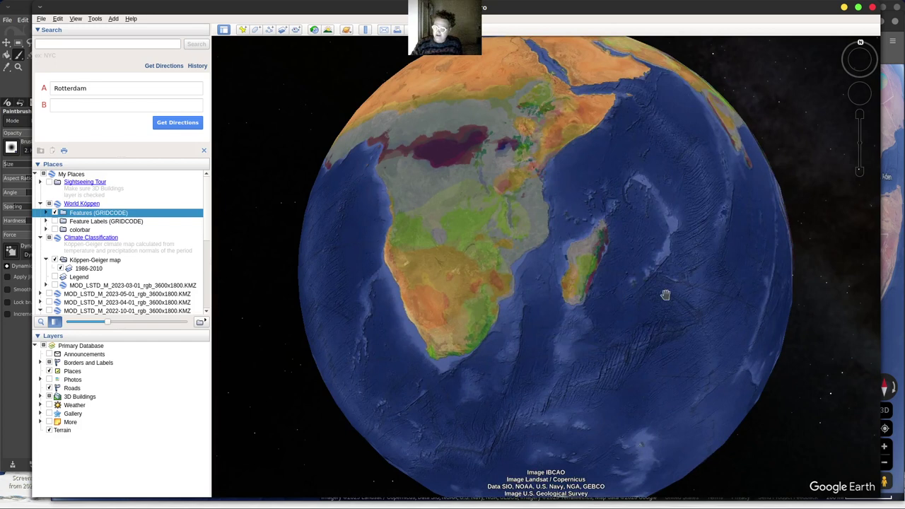
pyautogui.moveTo(666, 295); pyautogui.dragTo(459, 319)
pyautogui.moveTo(658, 269); pyautogui.dragTo(656, 386)
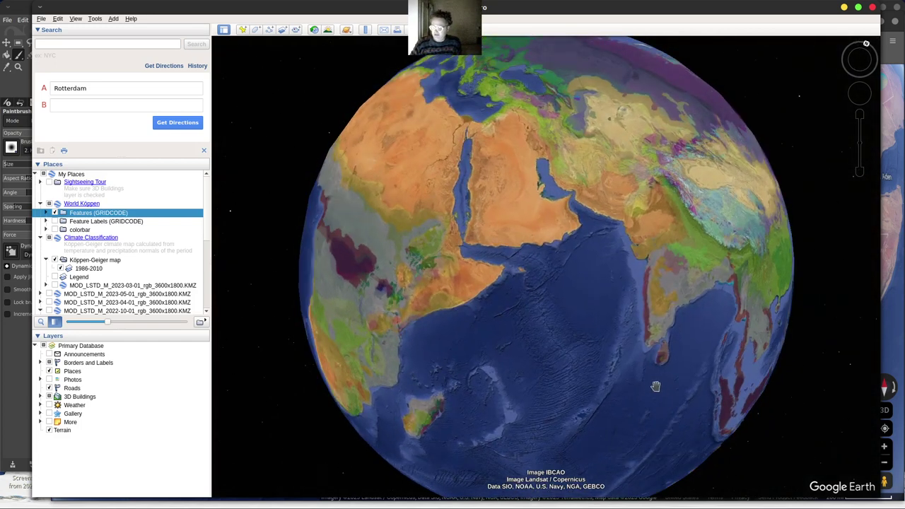
pyautogui.press('Up')
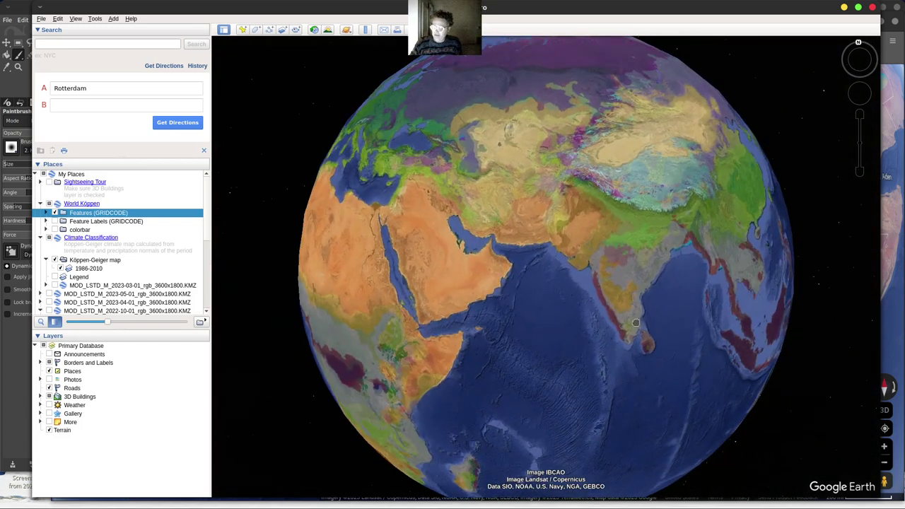
# - Examine the climate zones of South Asia, Southeast Asia and eastern China
pyautogui.moveTo(636, 322); pyautogui.dragTo(561, 316)
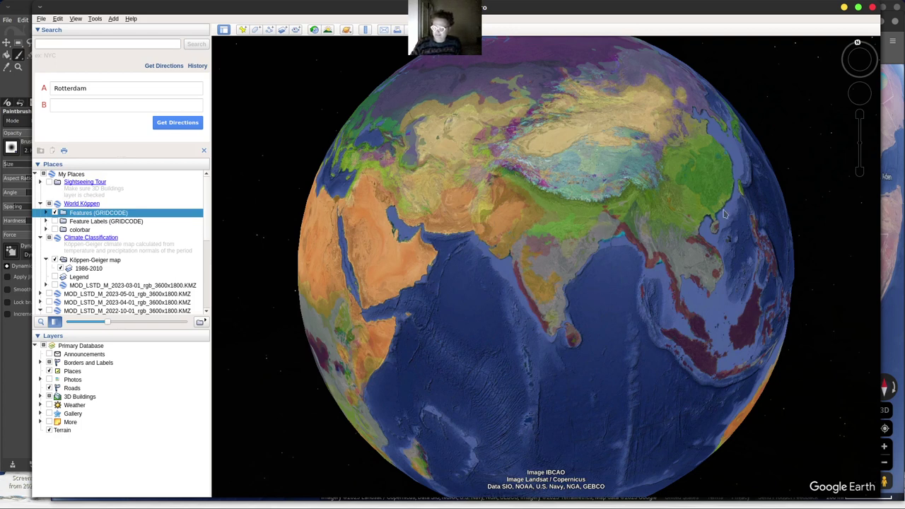
pyautogui.moveTo(718, 200); pyautogui.dragTo(661, 314)
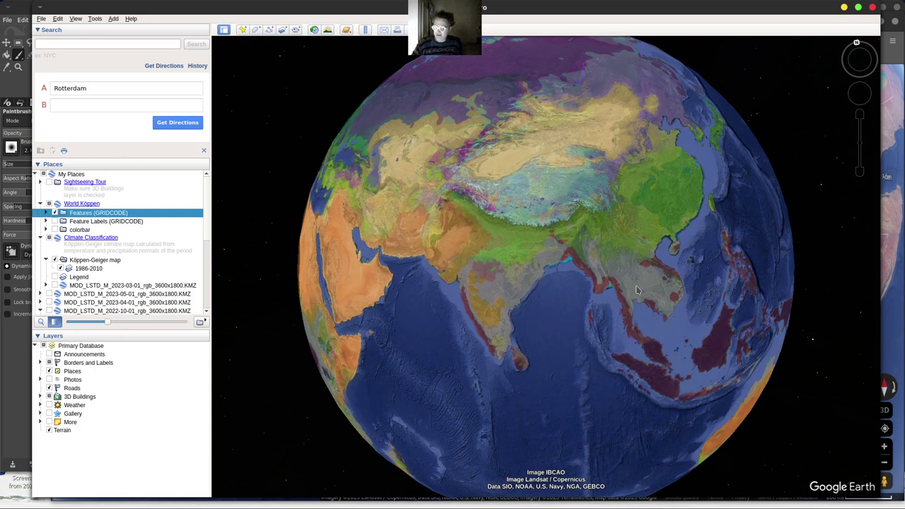
pyautogui.moveTo(658, 298); pyautogui.dragTo(628, 298)
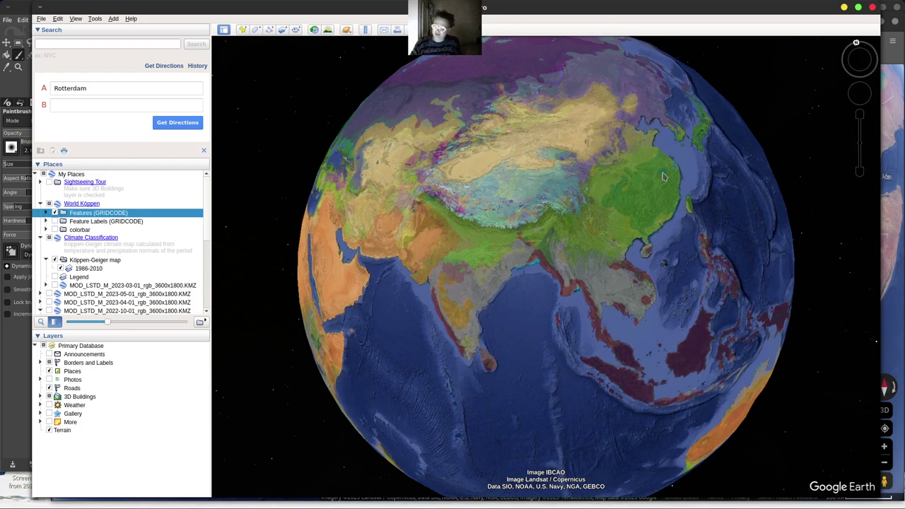
pyautogui.moveTo(664, 177); pyautogui.dragTo(657, 172)
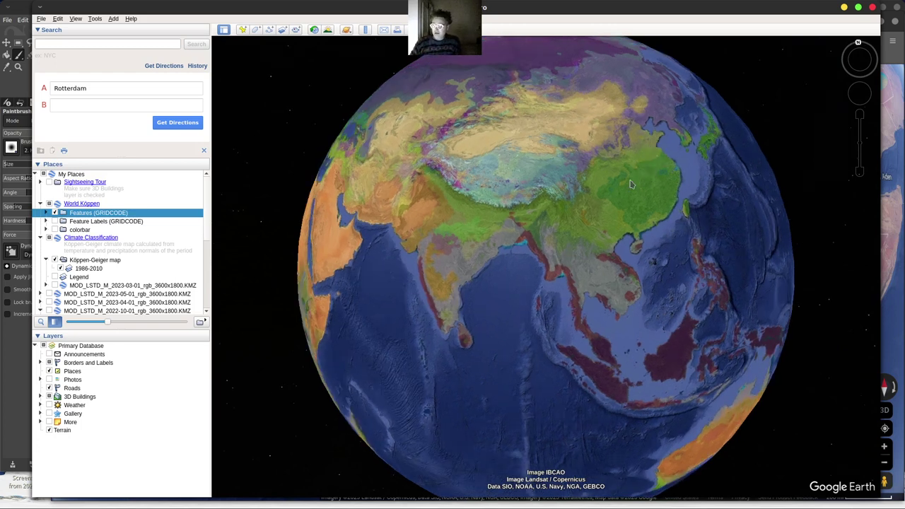
pyautogui.moveTo(646, 150); pyautogui.dragTo(636, 159)
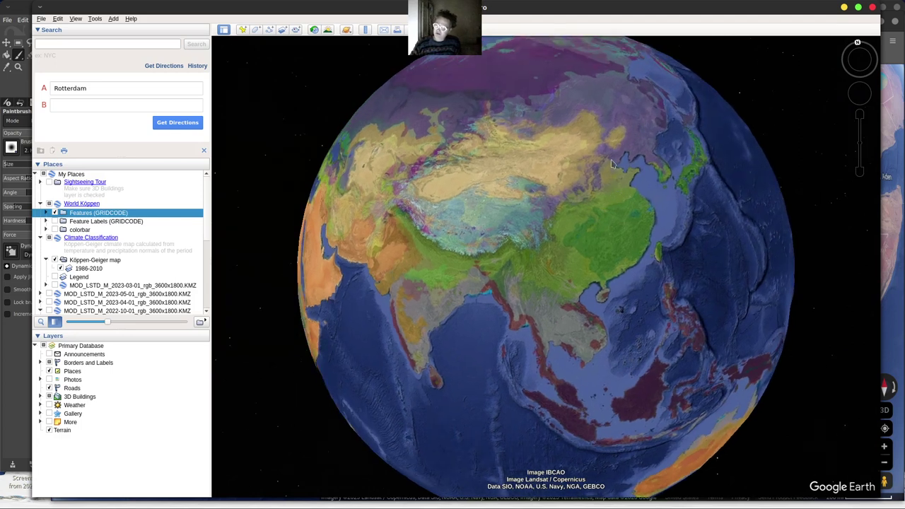
# - Inspect the climate zones of northern Eurasia, from Siberia and Central Asia over to Europe and back
pyautogui.moveTo(606, 179); pyautogui.dragTo(552, 190)
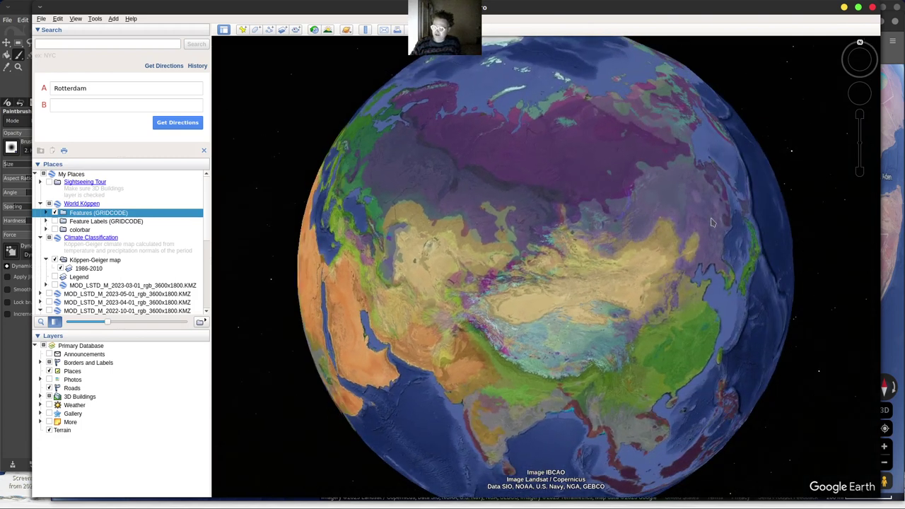
pyautogui.moveTo(389, 183); pyautogui.dragTo(491, 198)
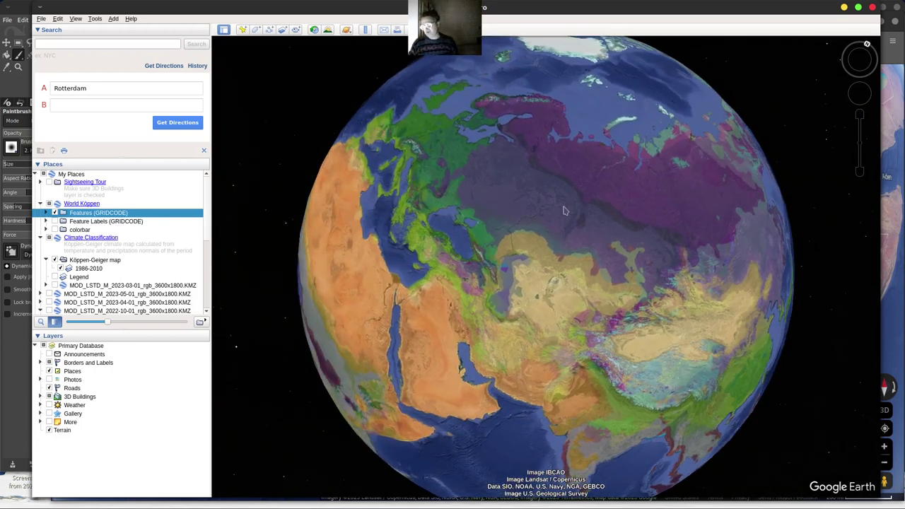
pyautogui.moveTo(608, 257); pyautogui.dragTo(510, 260)
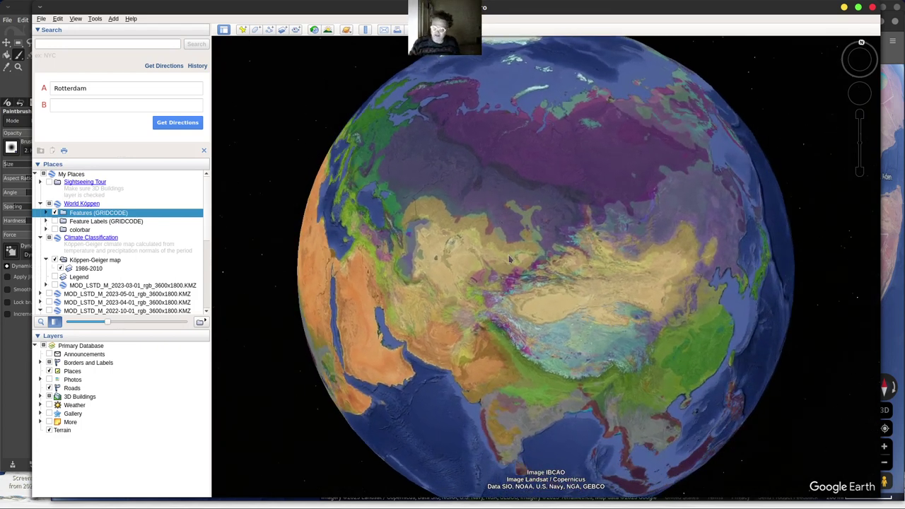
# - Switch to GIMP and compare the annotated world relief map with the annotated shipping-density map
pyautogui.click(25, 12)
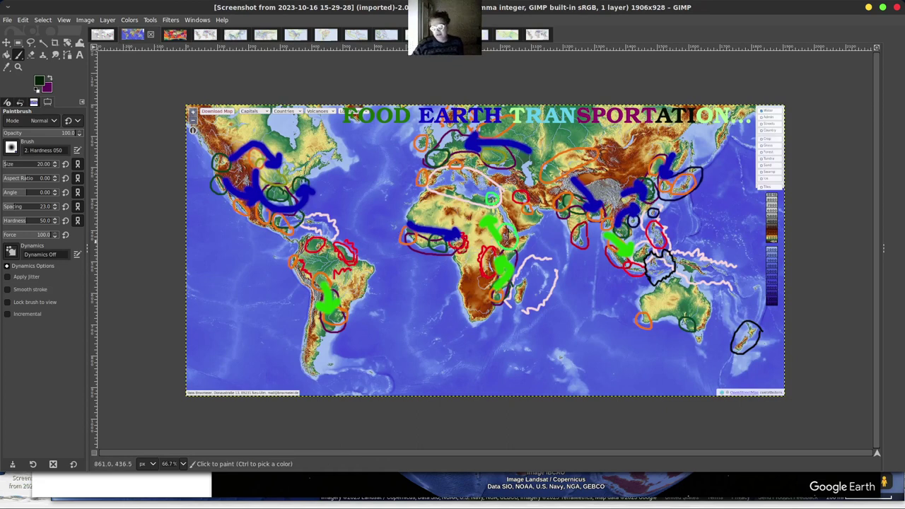
pyautogui.click(176, 35)
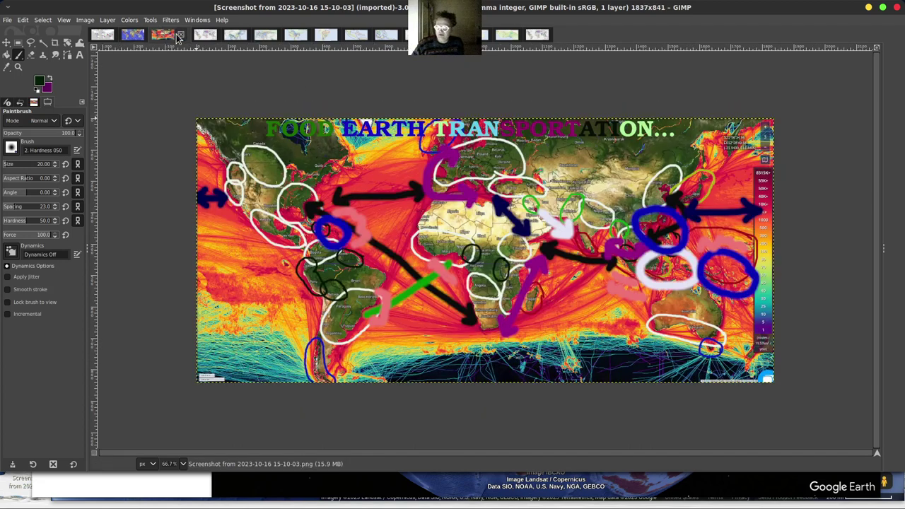
pyautogui.click(132, 35)
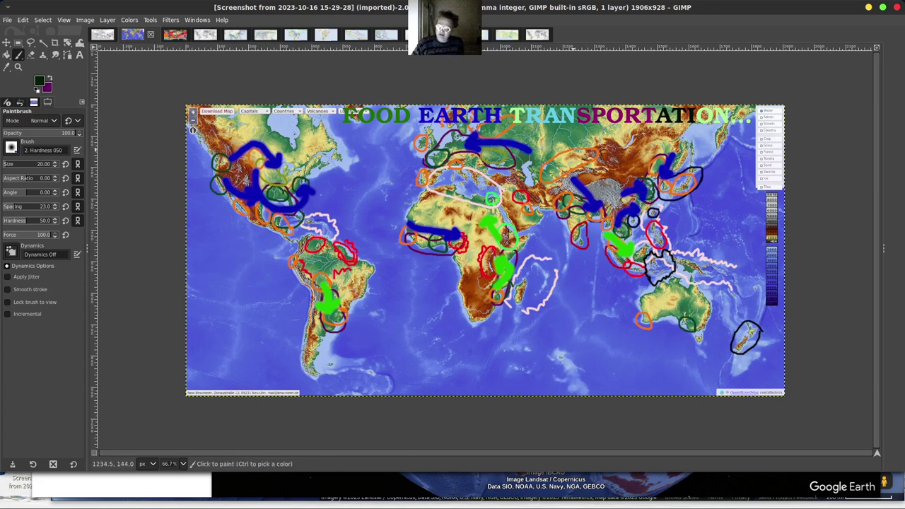
pyautogui.click(174, 34)
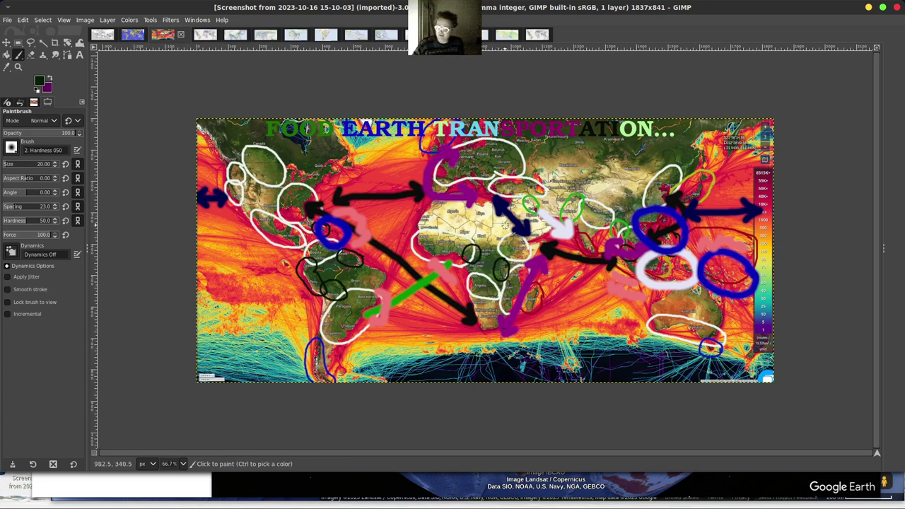
# - Compare the annotated white FAO world land map with the shipping-density map
pyautogui.click(195, 35)
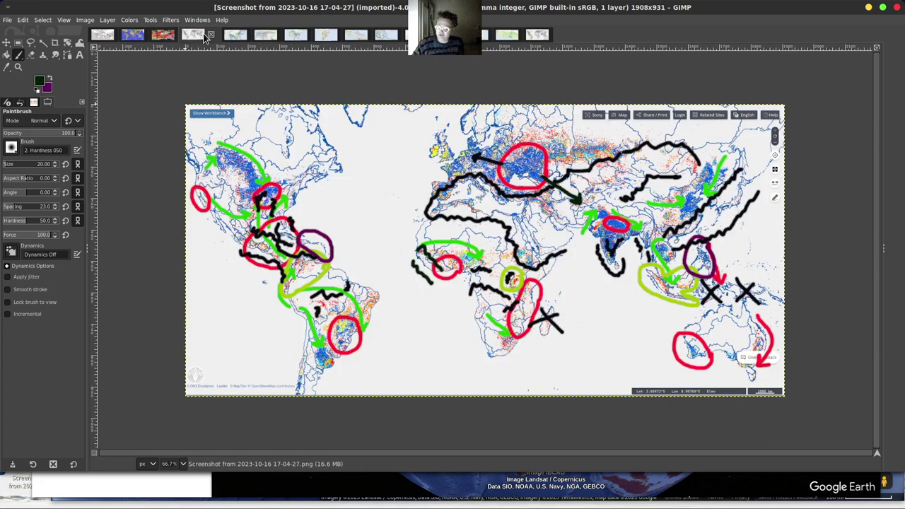
pyautogui.click(162, 35)
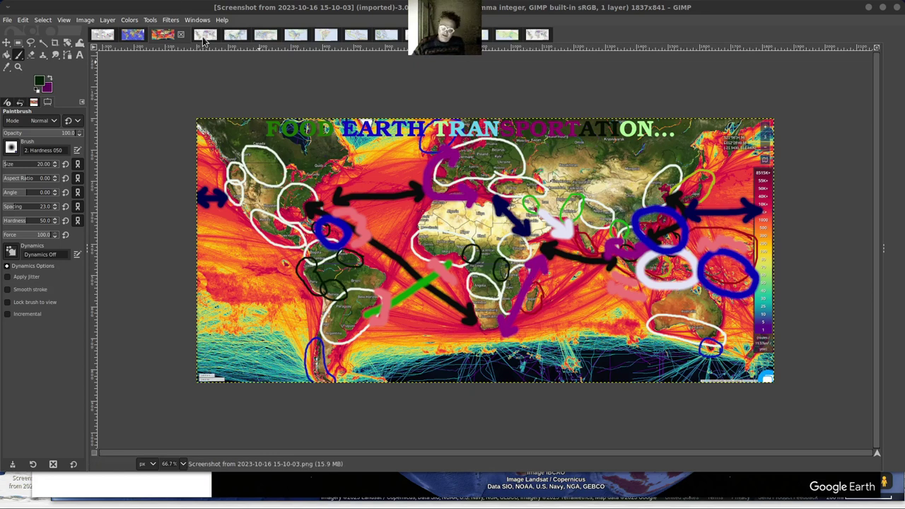
pyautogui.click(204, 37)
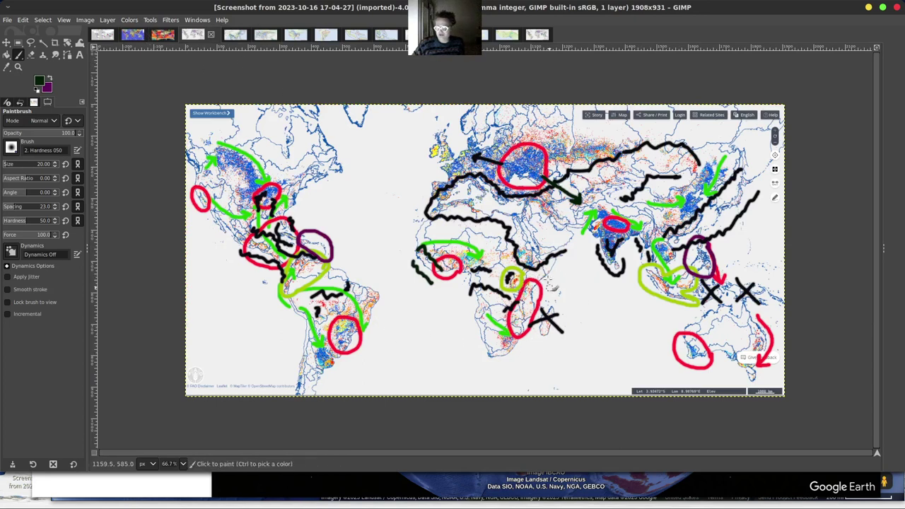
# - Review the annotated regional FAO maps, starting with South and East Asia and ending on North America
pyautogui.click(230, 39)
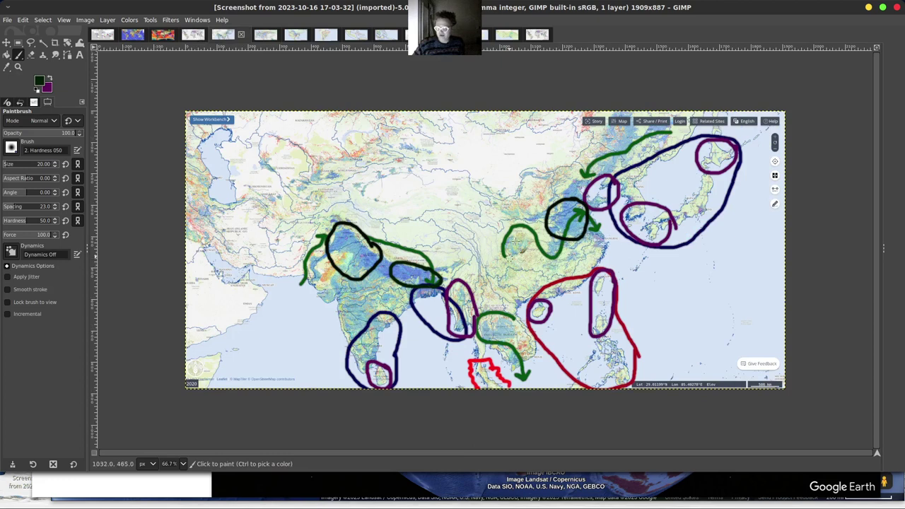
pyautogui.click(255, 34)
pyautogui.click(297, 37)
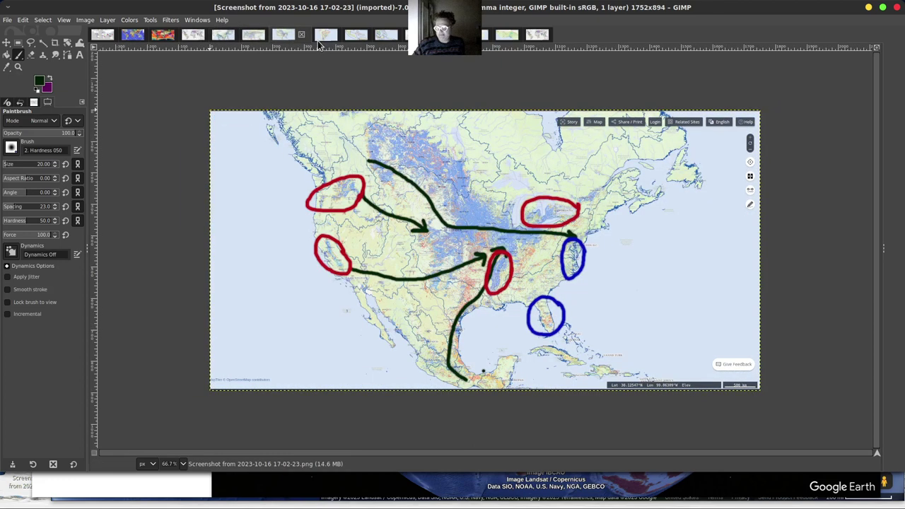
pyautogui.click(318, 40)
pyautogui.click(291, 38)
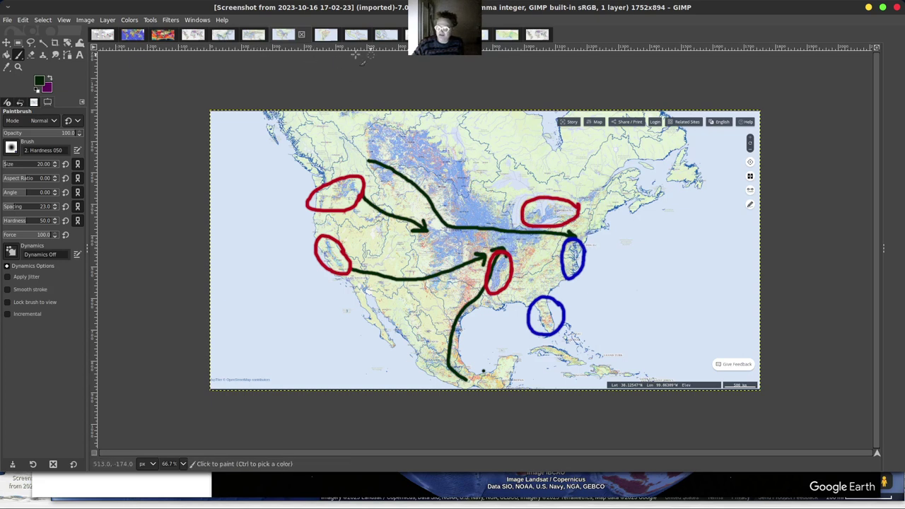
# - Review the annotated FAO maps of South America, Central America with the Caribbean, and Southeast Asia
pyautogui.click(325, 34)
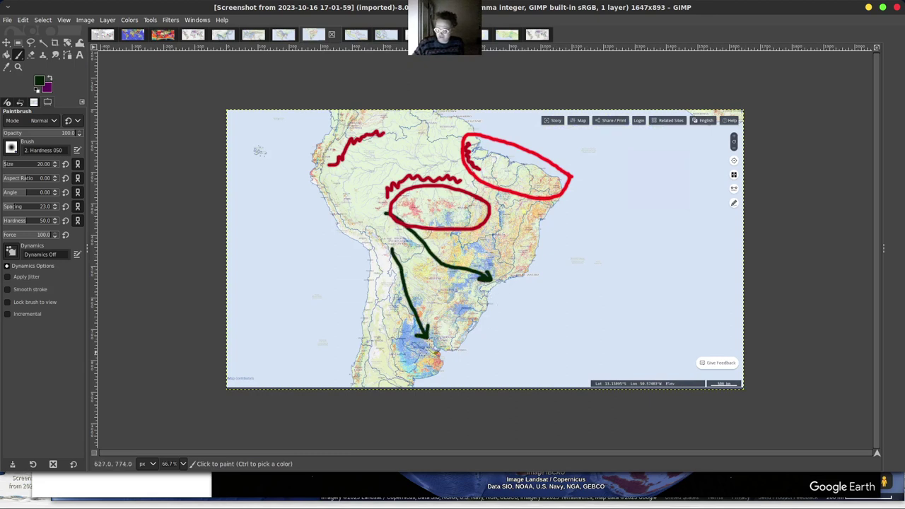
pyautogui.click(347, 36)
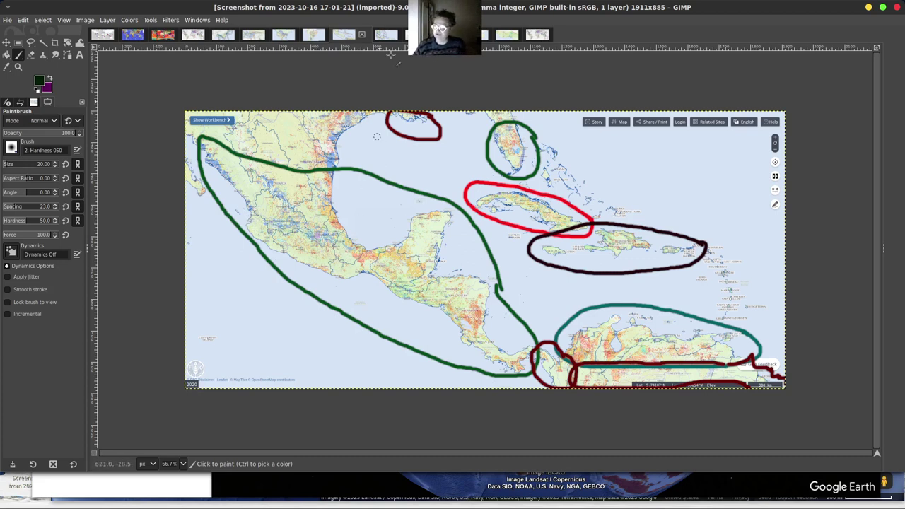
pyautogui.click(378, 36)
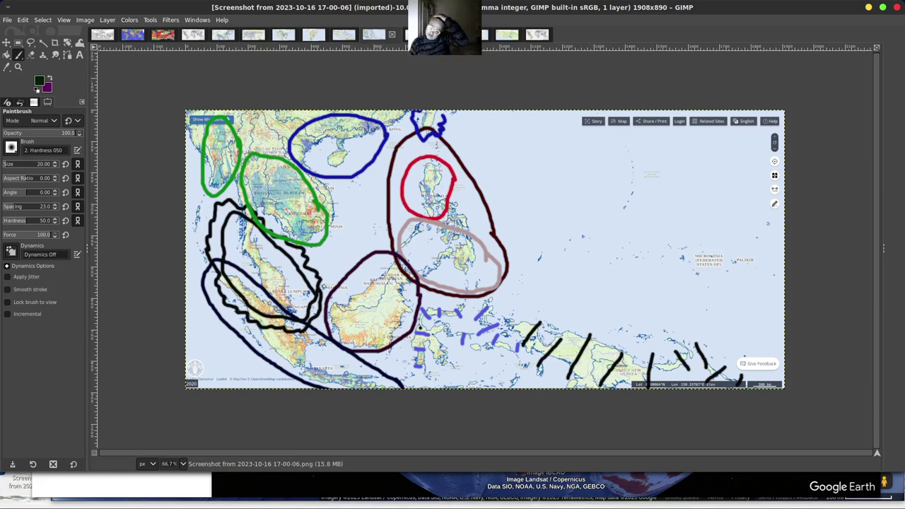
# - Examine the annotated FAO maps of East Asia, northern India, the Ethiopia region and West Africa in turn
pyautogui.hotkey('ctrl', 'pagedown')
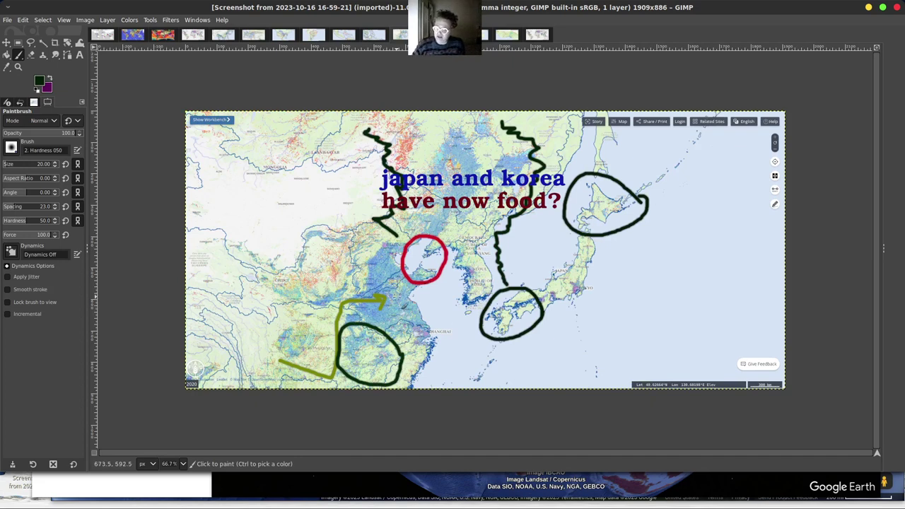
pyautogui.hotkey('ctrl', 'pageup')
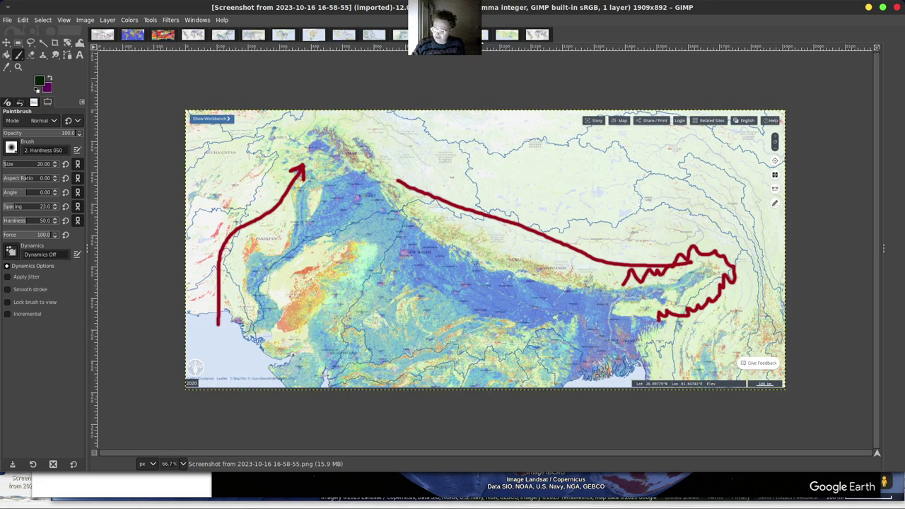
pyautogui.hotkey('ctrl', 'pageup')
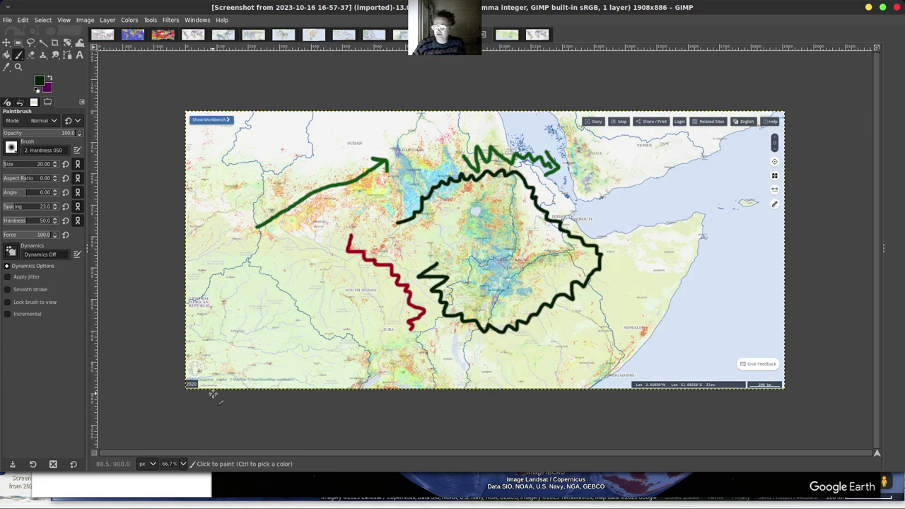
pyautogui.click(505, 39)
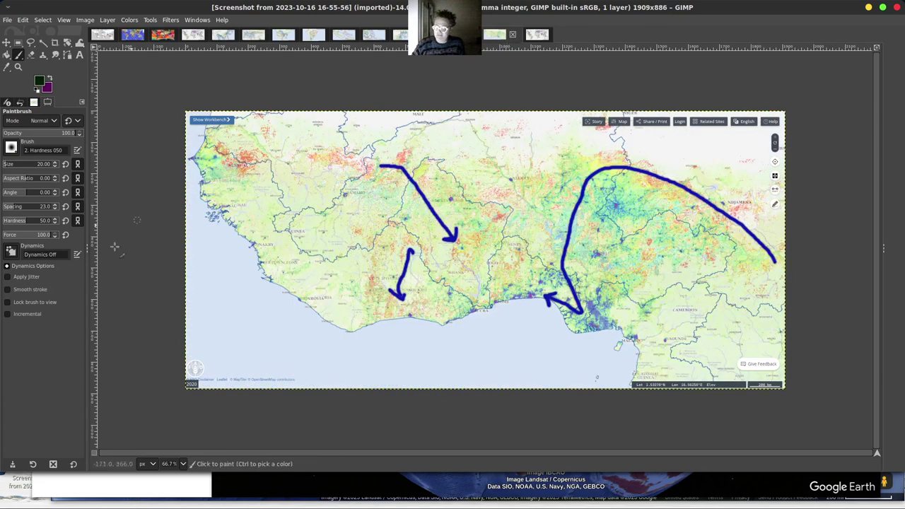
# - Return to the annotated white FAO world land map and compare it with the world relief, population-density and shipping-density maps
pyautogui.hotkey('alt', '4')
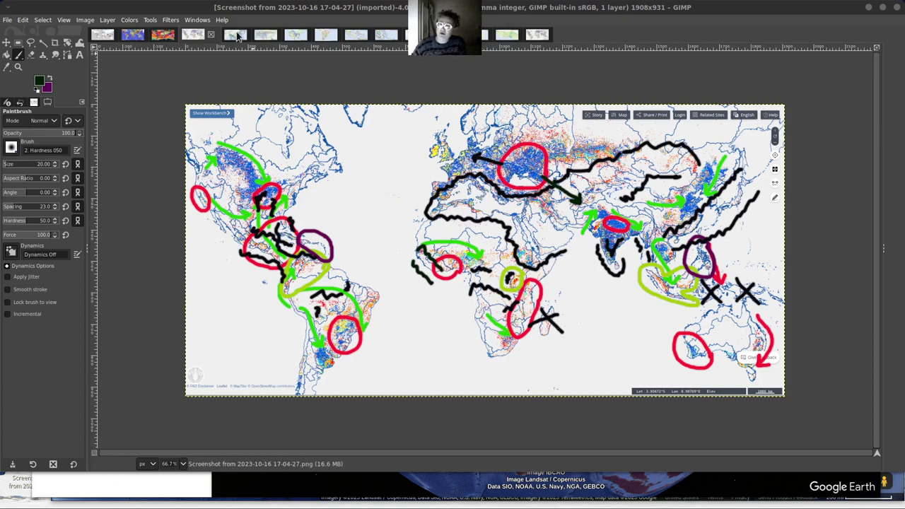
pyautogui.click(162, 39)
pyautogui.click(133, 39)
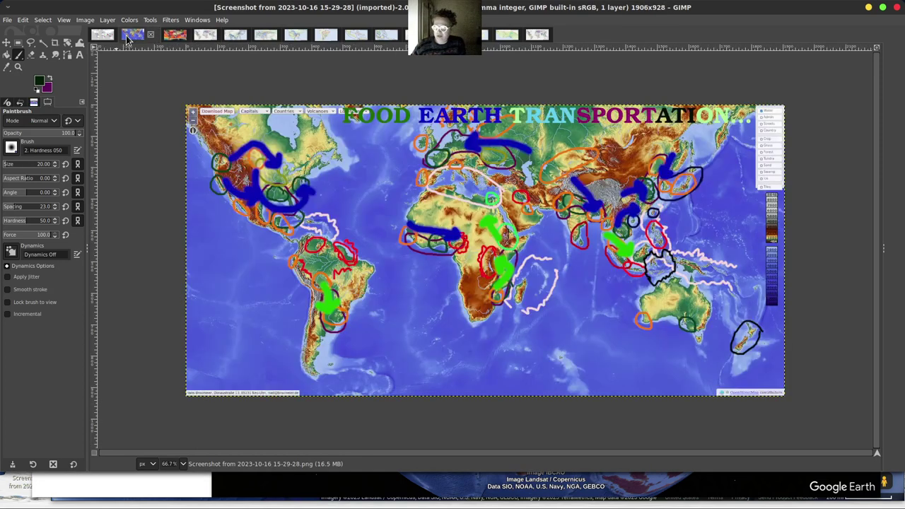
pyautogui.click(102, 36)
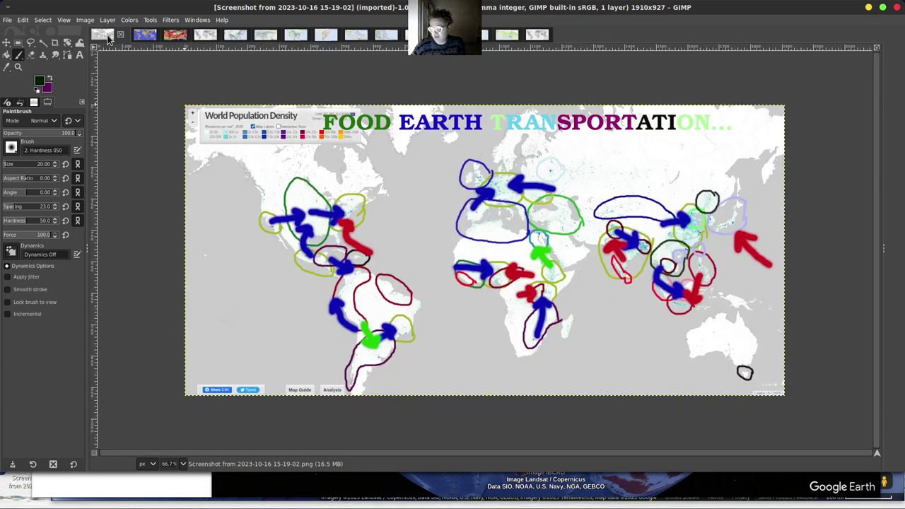
pyautogui.click(140, 37)
pyautogui.click(171, 37)
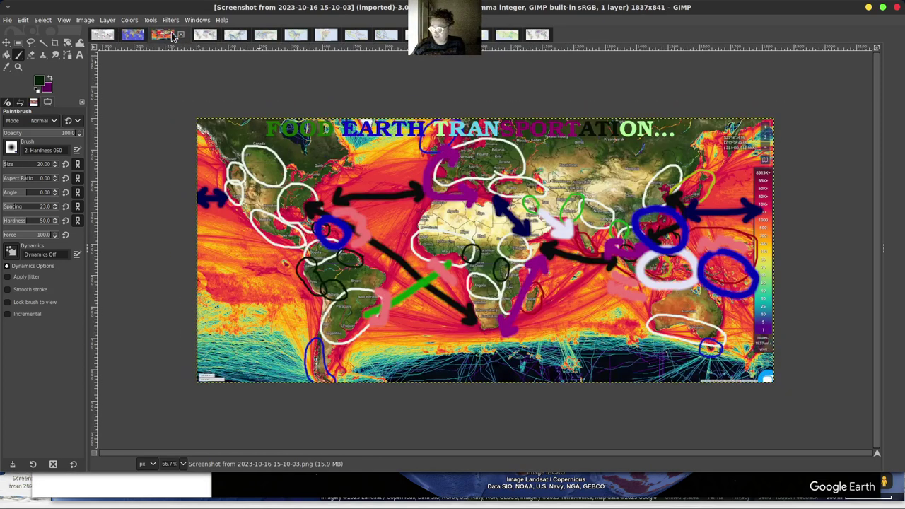
pyautogui.click(204, 37)
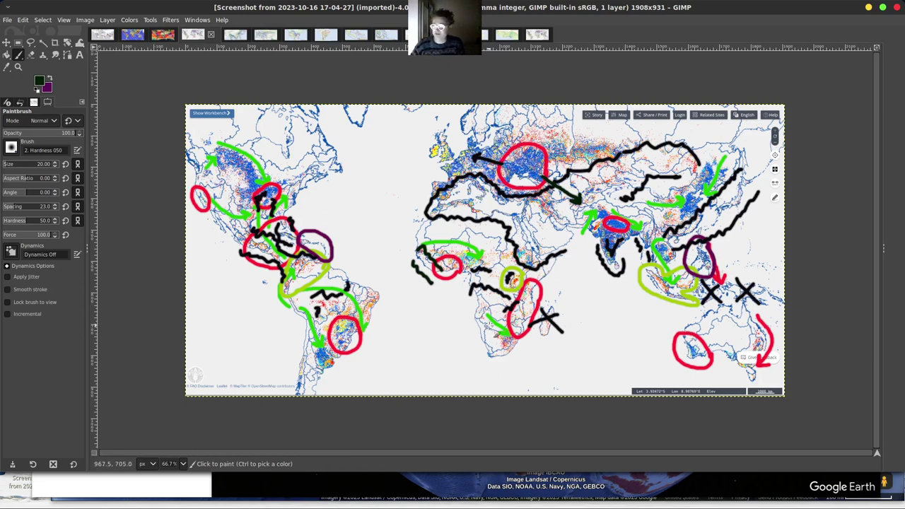
# - Go through the shipping-density, relief and population-density world maps once more, ending on the white FAO world land map
pyautogui.click(163, 34)
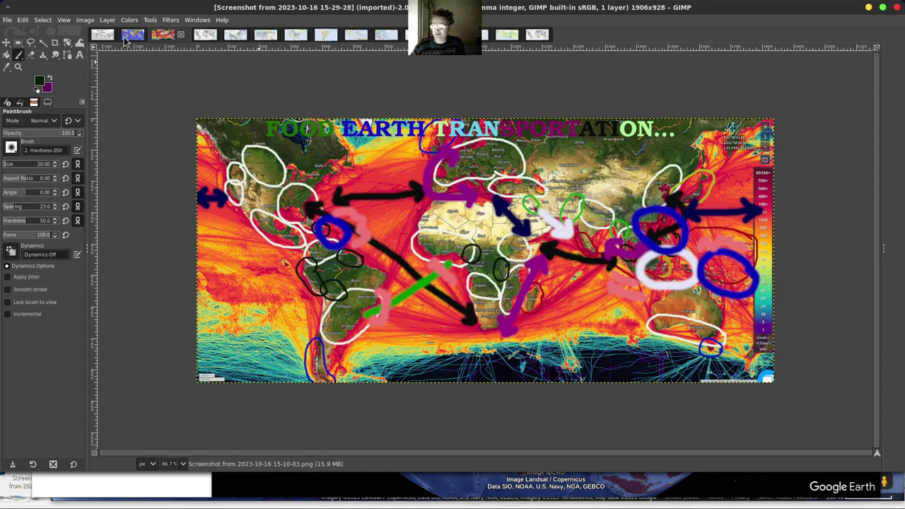
pyautogui.click(126, 38)
pyautogui.click(113, 37)
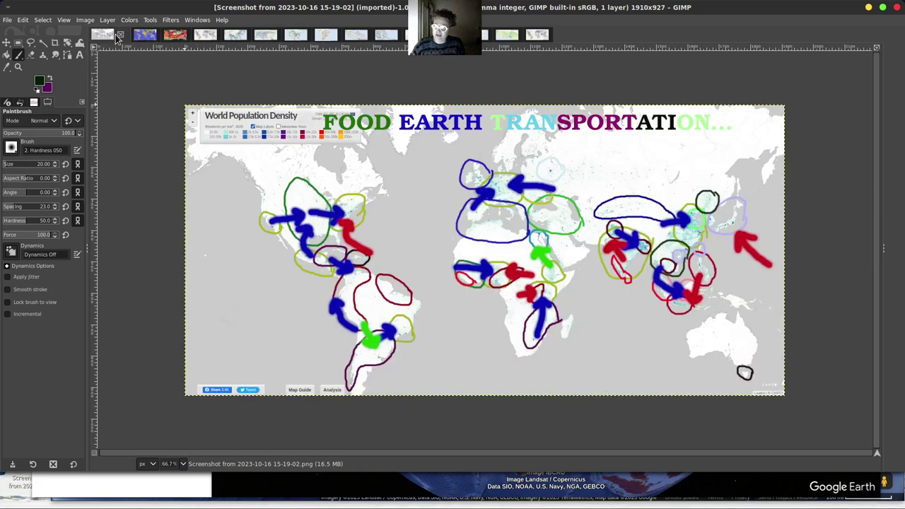
pyautogui.click(145, 35)
pyautogui.click(169, 35)
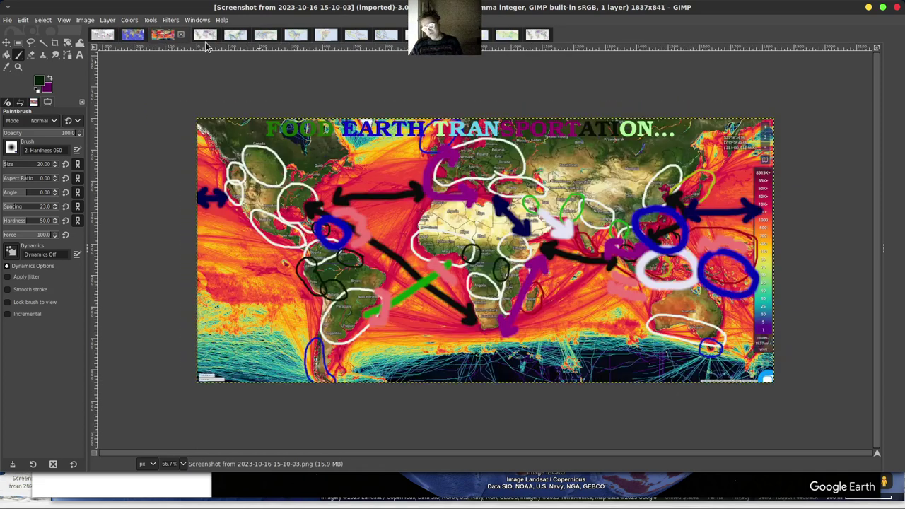
pyautogui.click(205, 35)
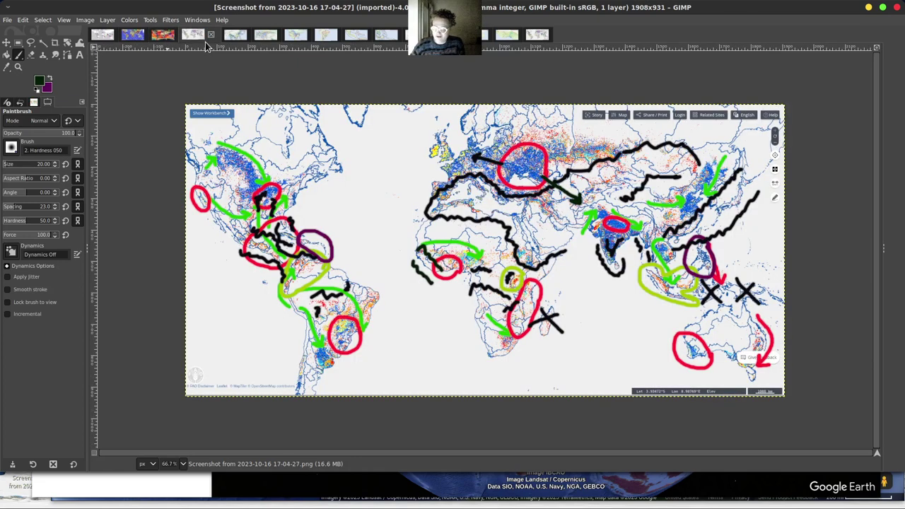